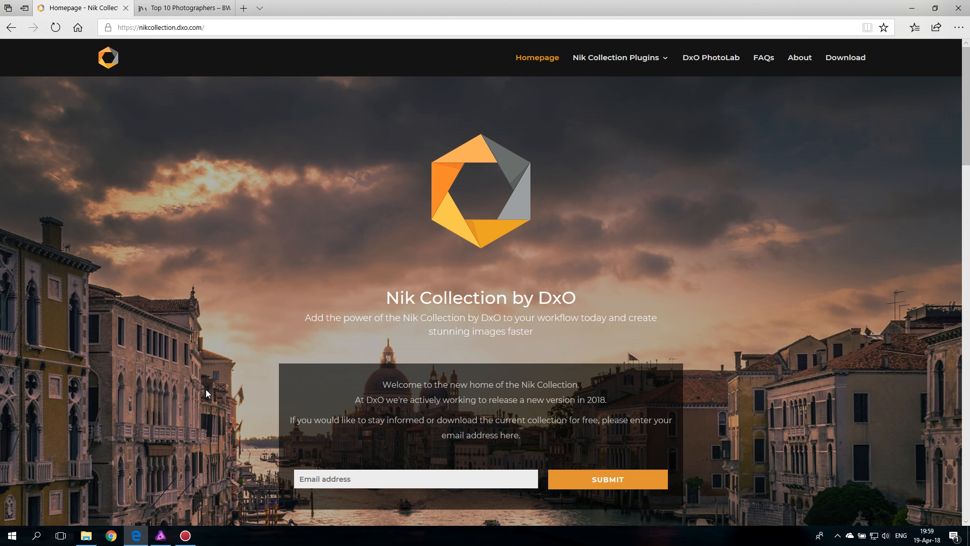
- Look over the seven plugins offered on the Nik Collection homepage
{"action": "scroll", "coordinate": [203, 393], "scroll_direction": "down", "scroll_amount": 10}
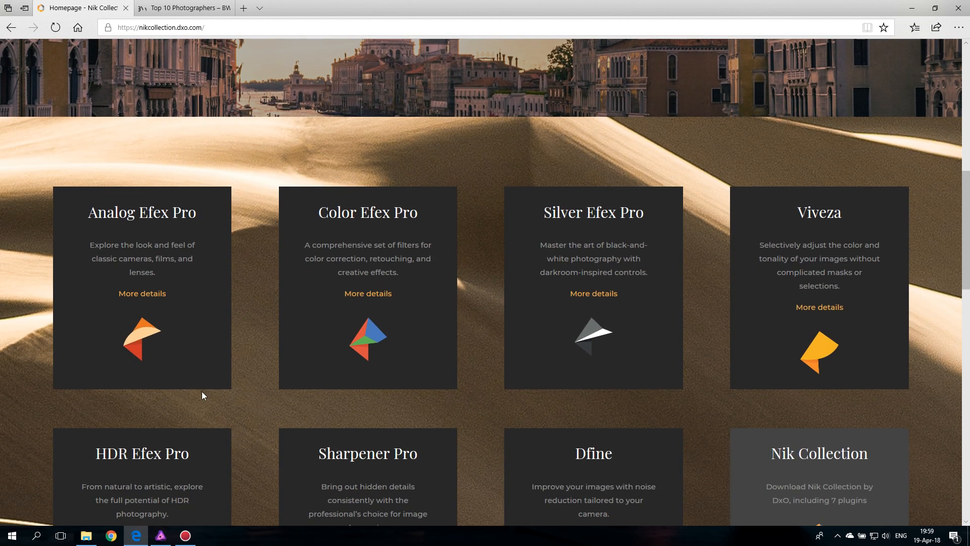
{"action": "scroll", "coordinate": [201, 395], "scroll_direction": "down", "scroll_amount": 1}
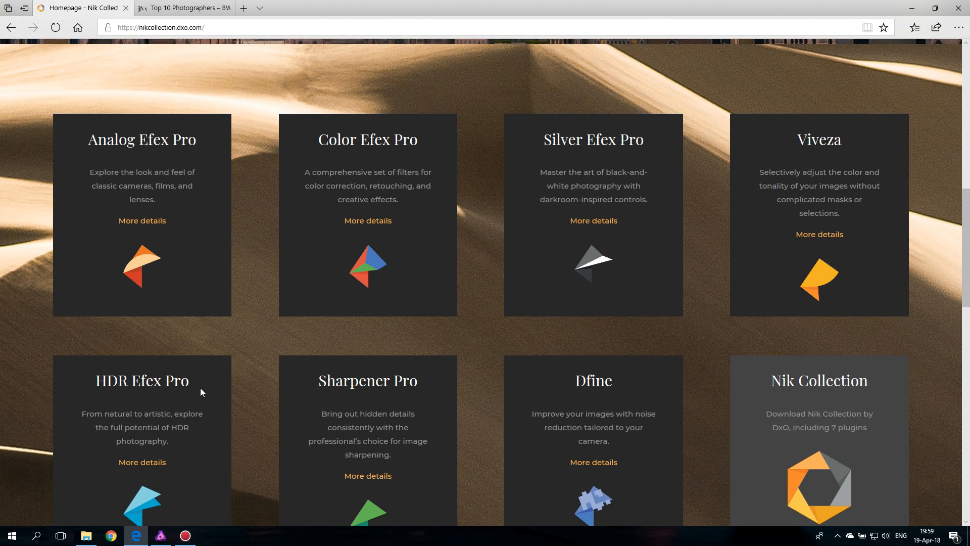
{"action": "scroll", "coordinate": [200, 392], "scroll_direction": "down", "scroll_amount": 1}
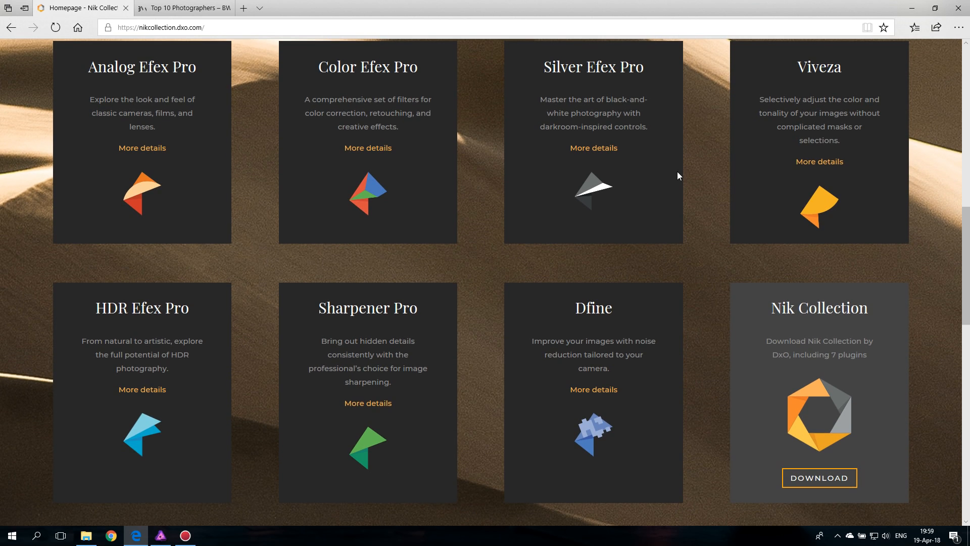
{"action": "scroll", "coordinate": [485, 368], "scroll_direction": "up", "scroll_amount": 6}
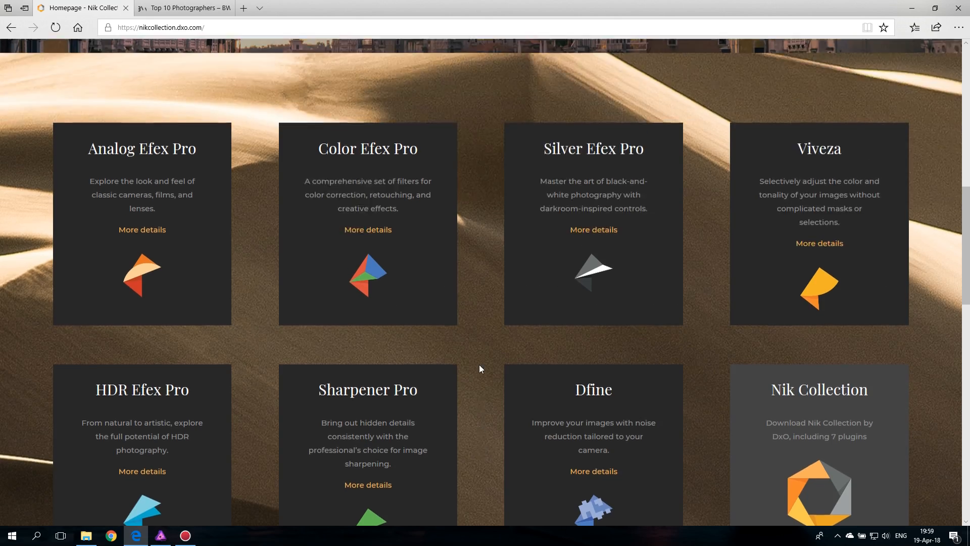
{"action": "scroll", "coordinate": [445, 296], "scroll_direction": "up", "scroll_amount": 3}
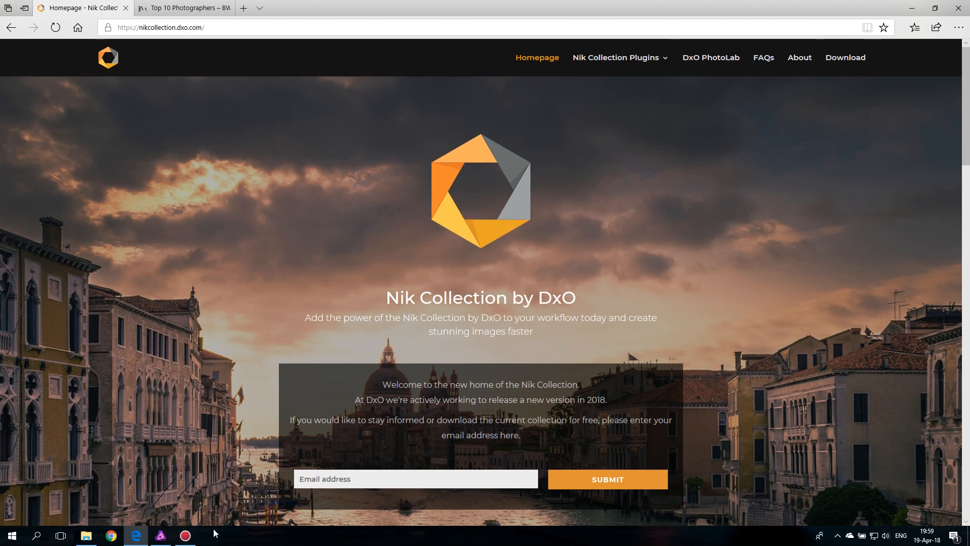
- Switch to Affinity Photo and cancel the open Analog Efex Pro 2 session without applying its effect
{"action": "left_click", "coordinate": [163, 538]}
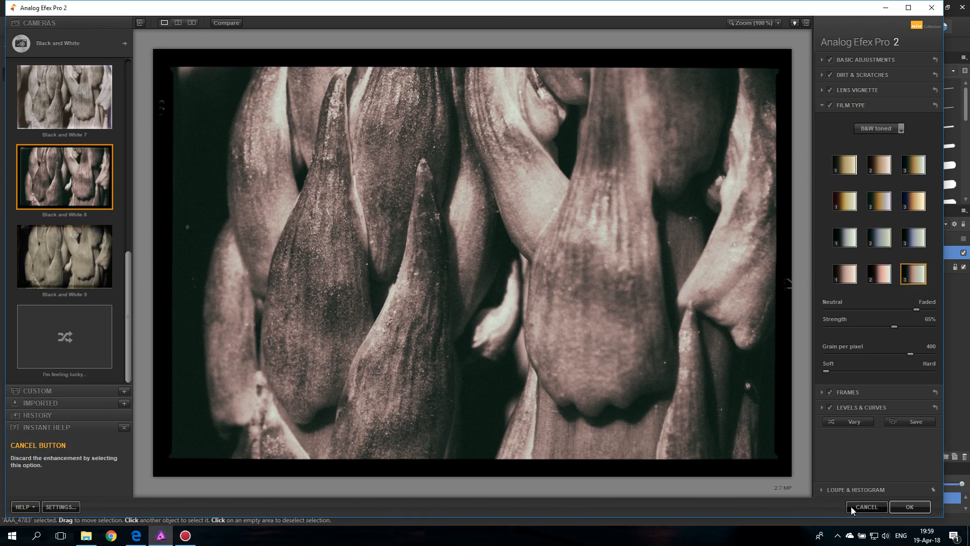
{"action": "left_click", "coordinate": [866, 507]}
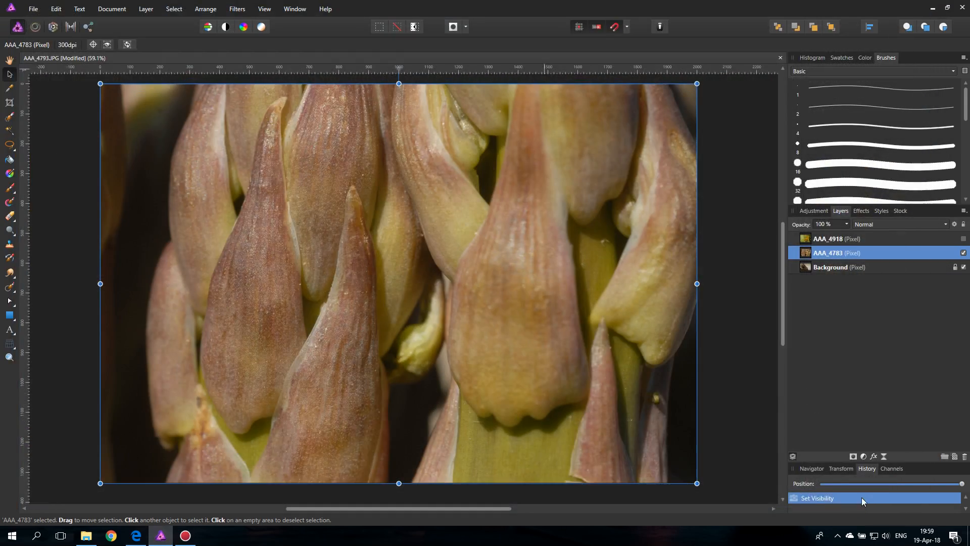
- Review the plugin search folder and the detected Nik Collection plugins in the Photoshop Plugins preferences
{"action": "left_click", "coordinate": [56, 9]}
{"action": "left_click", "coordinate": [80, 194]}
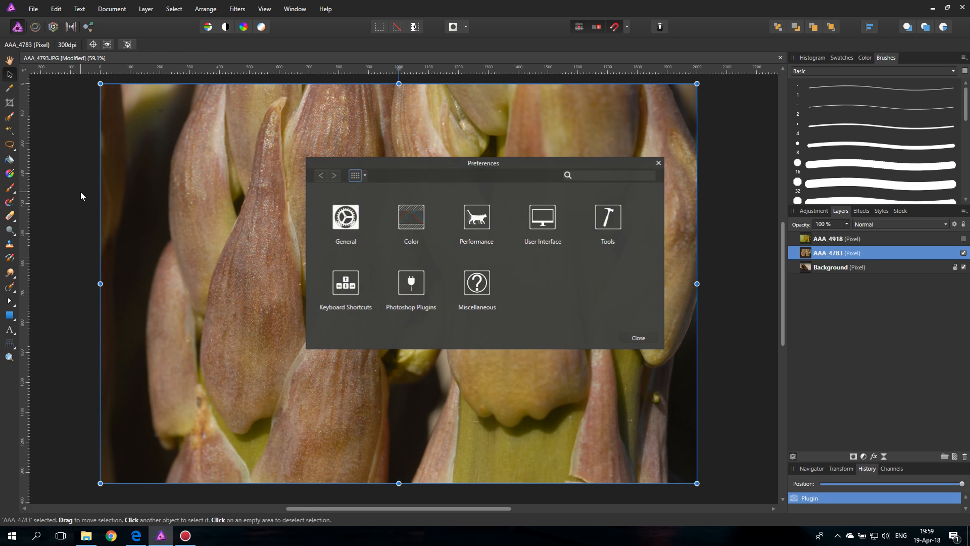
{"action": "left_click", "coordinate": [414, 282]}
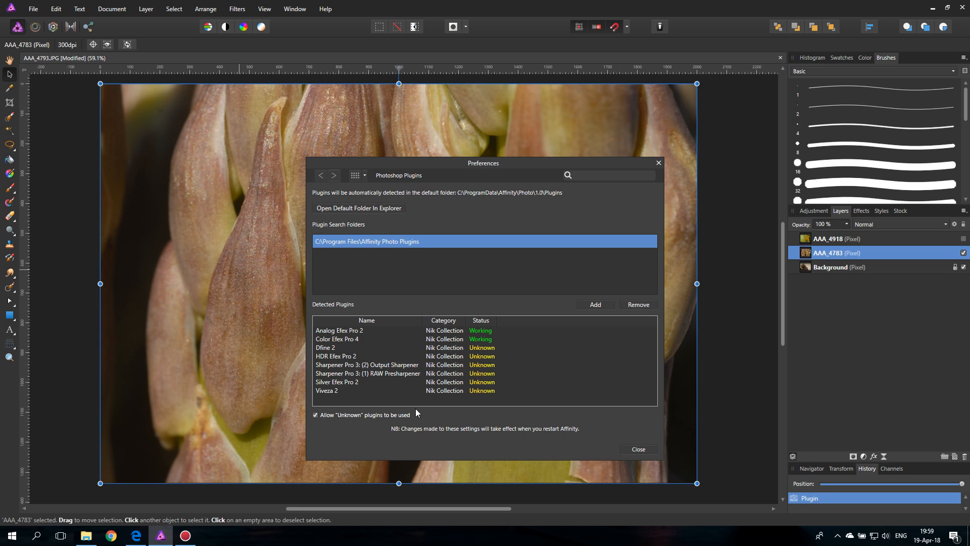
{"action": "left_click", "coordinate": [658, 163]}
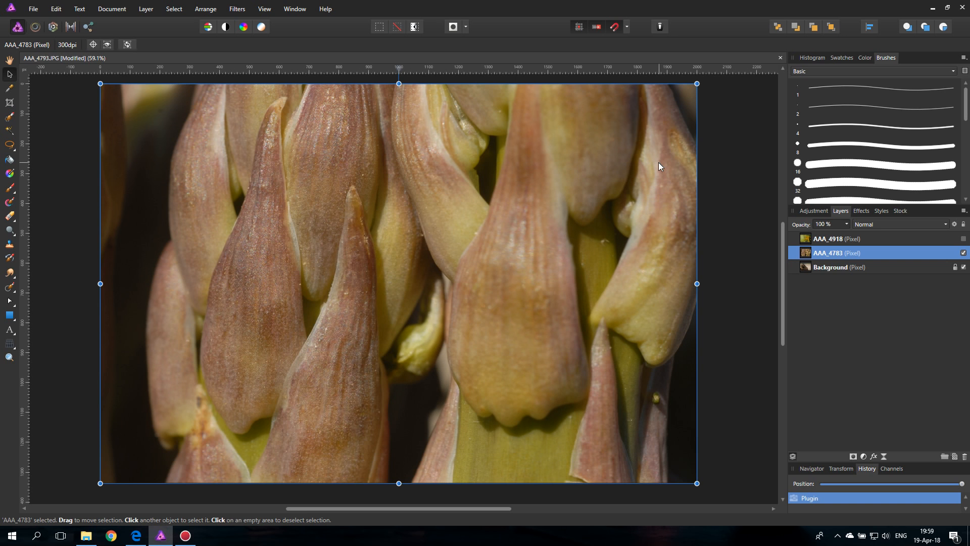
- Toggle the visibility of the AAA_4918 and AAA_4783 layers on and off to preview each image
{"action": "left_click", "coordinate": [964, 238]}
{"action": "left_click", "coordinate": [964, 239]}
{"action": "left_click", "coordinate": [964, 253]}
{"action": "left_click", "coordinate": [964, 253]}
- Switch to the browser to view the Pepper photograph on the Top 10 Photographers page, and return to Affinity Photo
{"action": "left_click", "coordinate": [136, 536]}
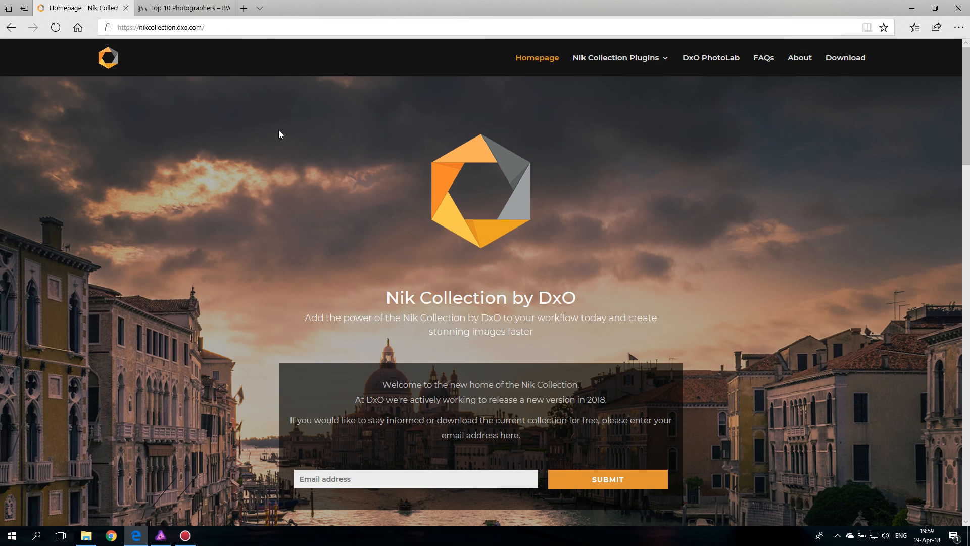
{"action": "left_click", "coordinate": [194, 14]}
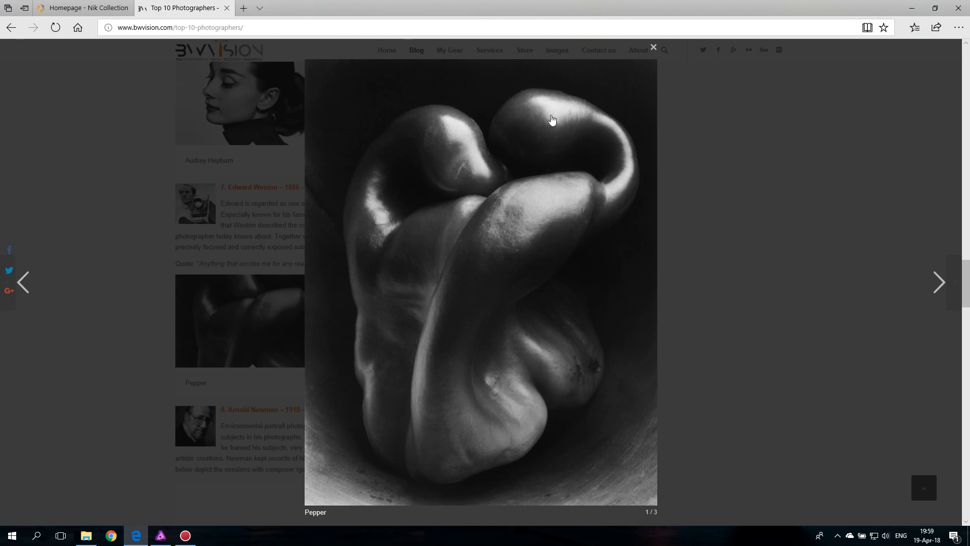
{"action": "left_click", "coordinate": [161, 536]}
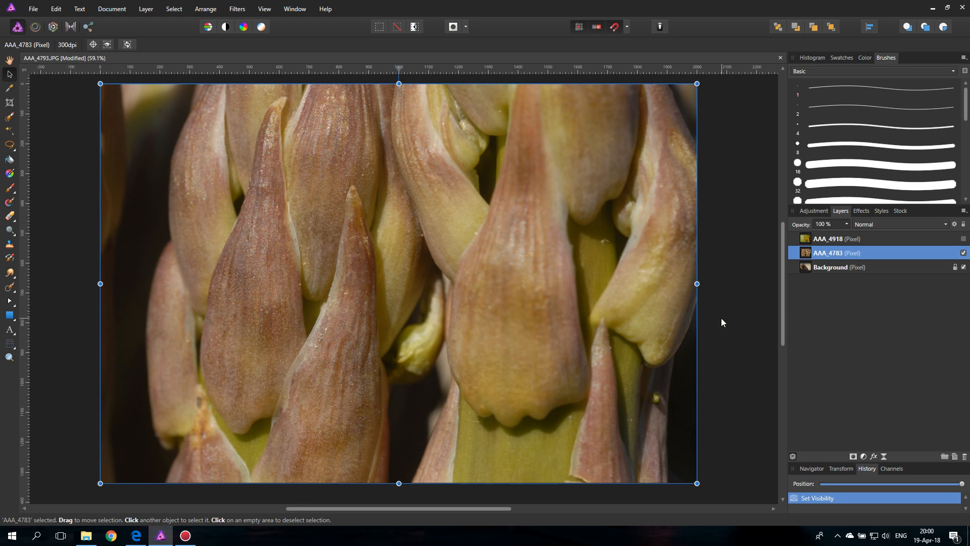
- Open the AAA_4783 layer in the Nik Collection plugin Analog Efex Pro 2 and apply the Classic Camera 5 preset
{"action": "left_click", "coordinate": [239, 10]}
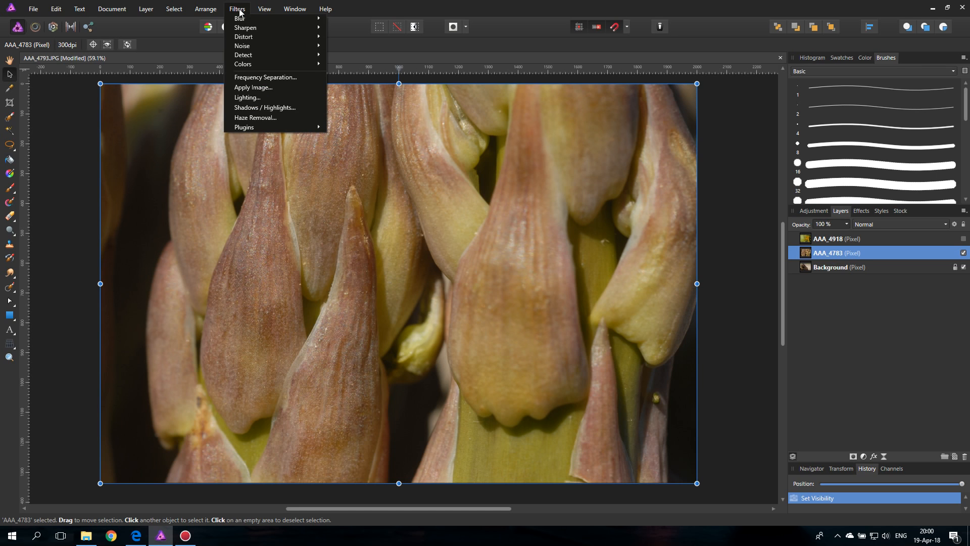
{"action": "mouse_move", "coordinate": [279, 129]}
{"action": "mouse_move", "coordinate": [363, 129]}
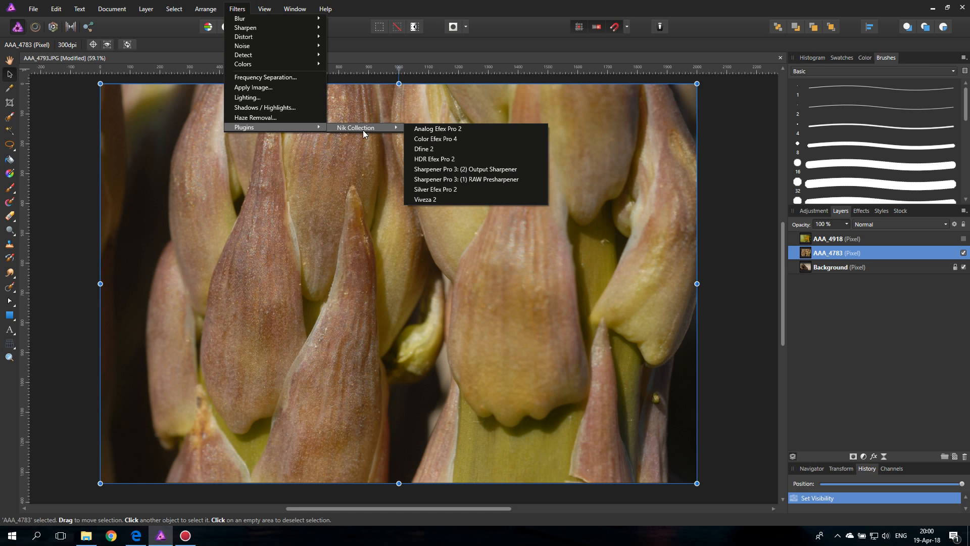
{"action": "left_click", "coordinate": [446, 130]}
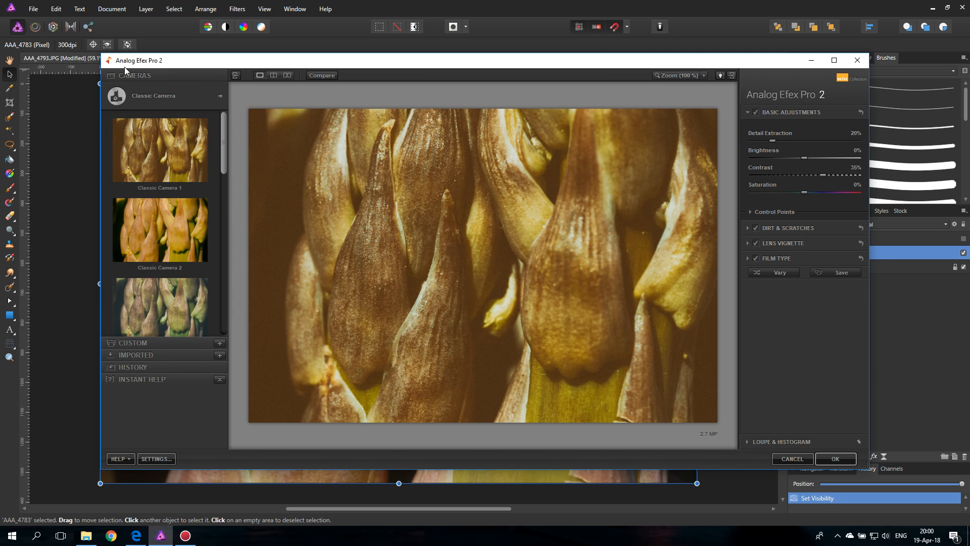
{"action": "left_click_drag", "start_coordinate": [225, 140], "coordinate": [214, 199]}
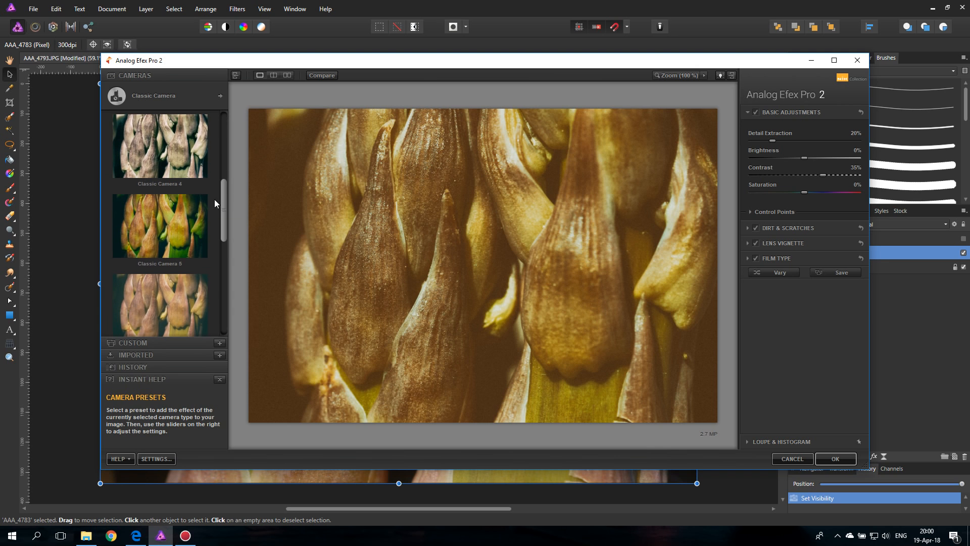
{"action": "left_click", "coordinate": [186, 201]}
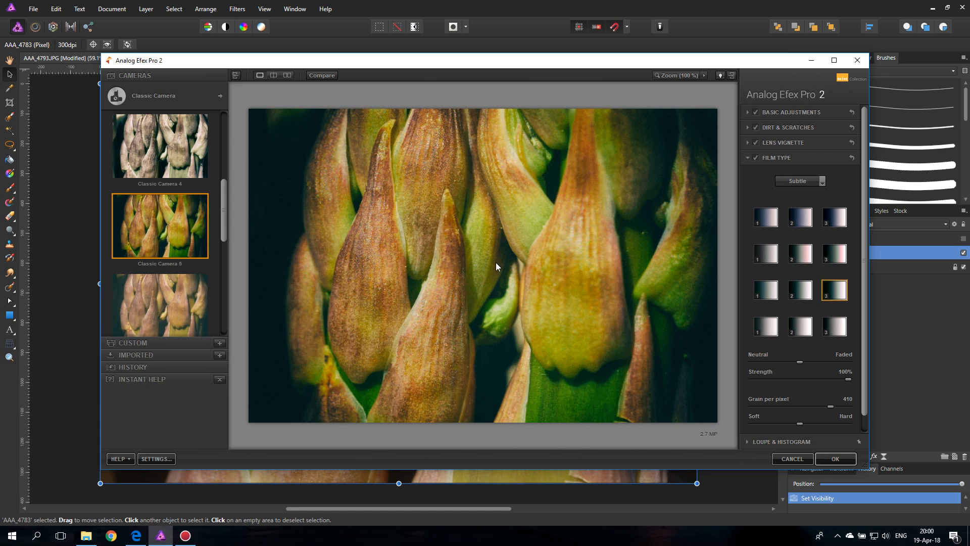
- Change the camera type to Black and White and apply the Black and White 4 preset
{"action": "left_click", "coordinate": [154, 97]}
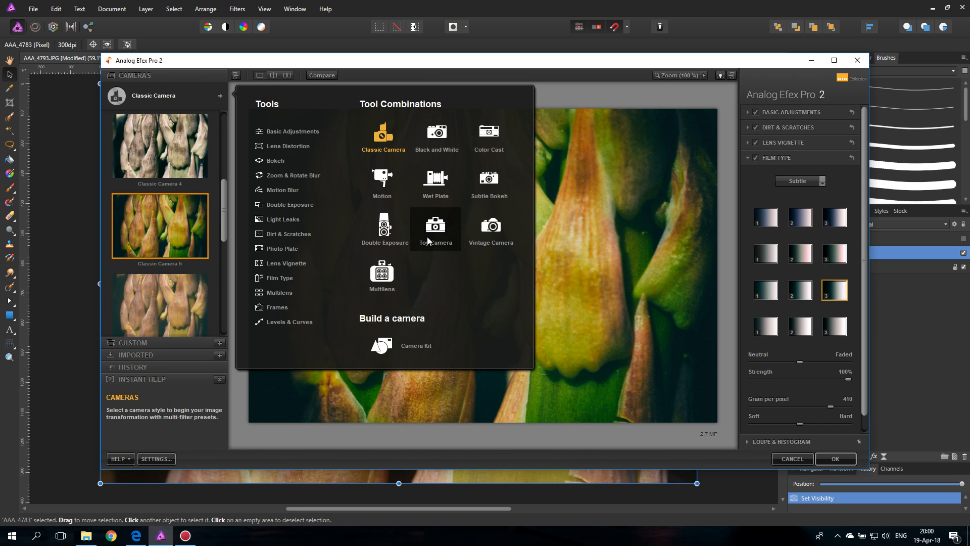
{"action": "left_click", "coordinate": [447, 141]}
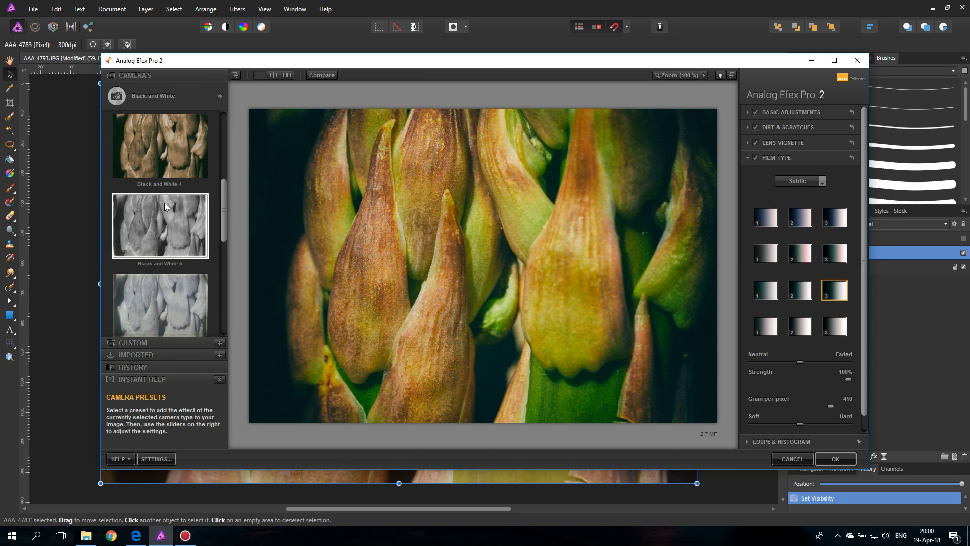
{"action": "mouse_move", "coordinate": [227, 204]}
{"action": "left_mouse_down"}
{"action": "mouse_move", "coordinate": [226, 126]}
{"action": "mouse_move", "coordinate": [225, 197]}
{"action": "left_mouse_up"}
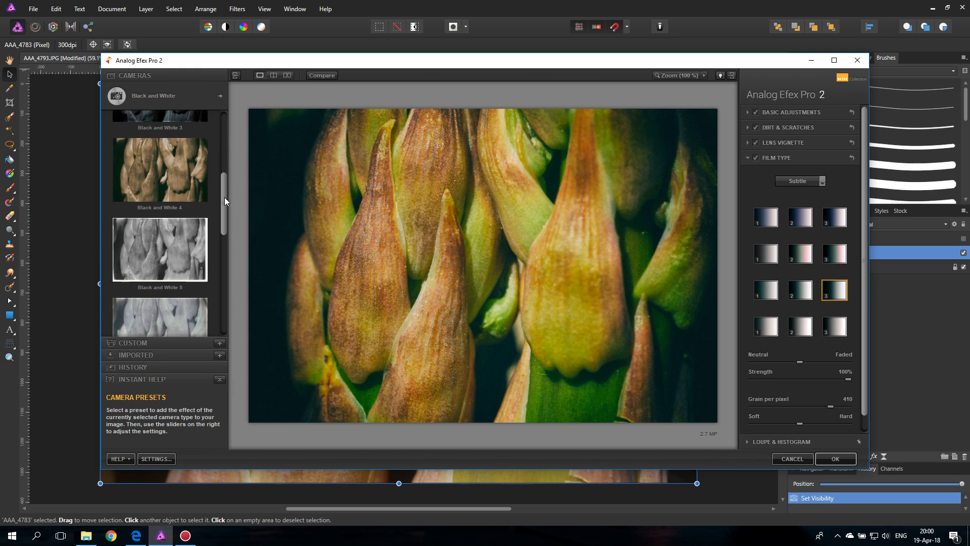
{"action": "left_click", "coordinate": [182, 177]}
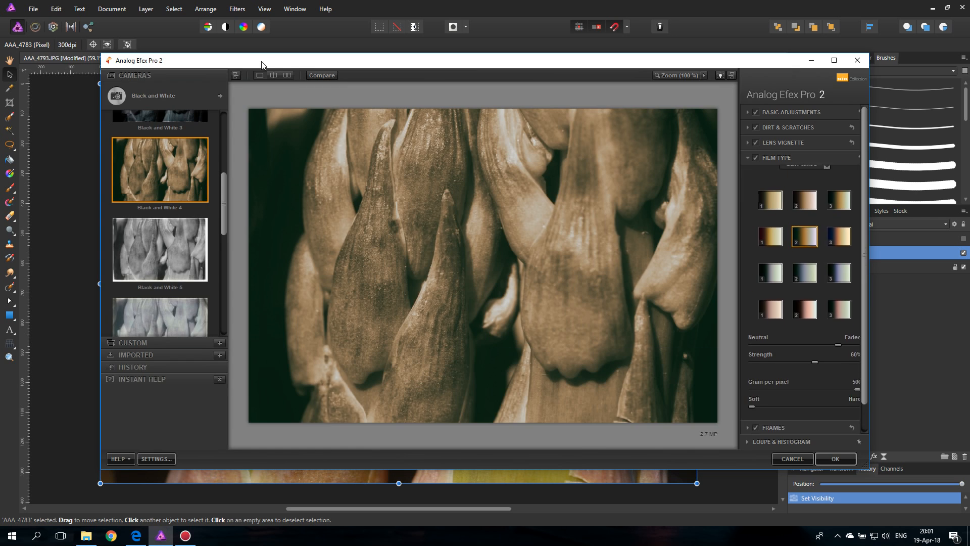
- Move the Analog Efex Pro 2 window to the screen's upper corner and enlarge it to nearly full screen
{"action": "left_click_drag", "start_coordinate": [263, 63], "coordinate": [168, 15]}
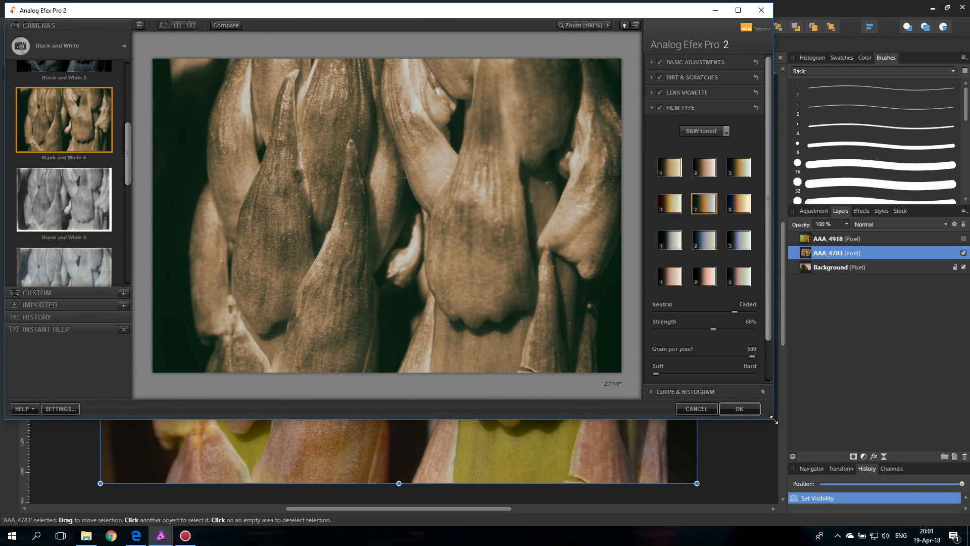
{"action": "left_click_drag", "start_coordinate": [774, 419], "coordinate": [966, 504]}
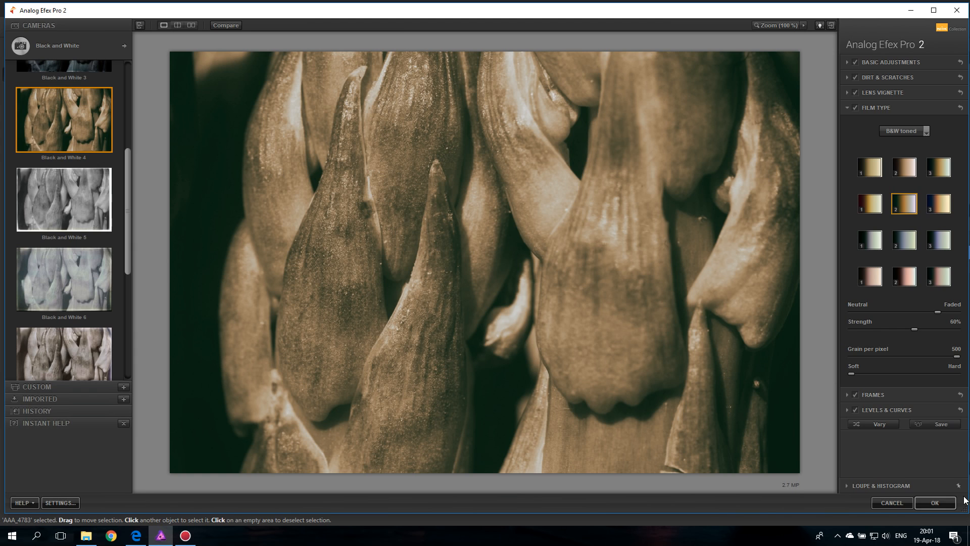
- Apply the Black and White 8 preset and turn off its Frames filter
{"action": "left_click_drag", "start_coordinate": [129, 259], "coordinate": [128, 342]}
{"action": "left_click", "coordinate": [92, 247]}
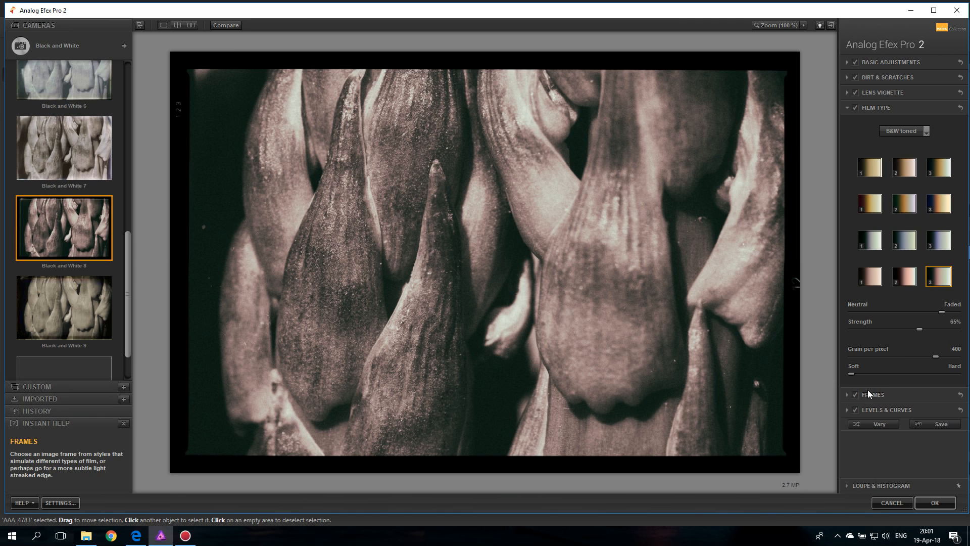
{"action": "left_click", "coordinate": [855, 395]}
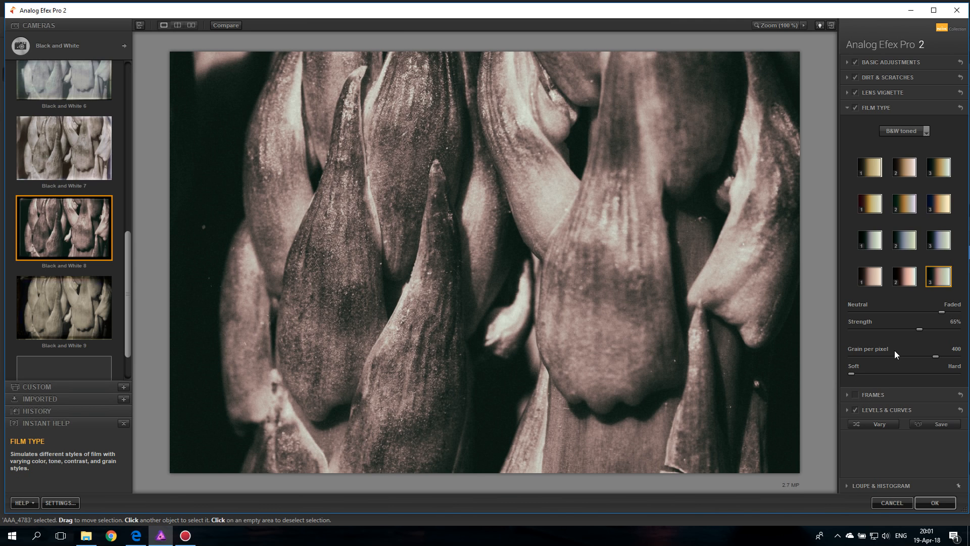
- Compare the image with Dirt & Scratches, Lens Vignette, Film Type and Levels & Curves turned off and back on
{"action": "left_click", "coordinate": [847, 62]}
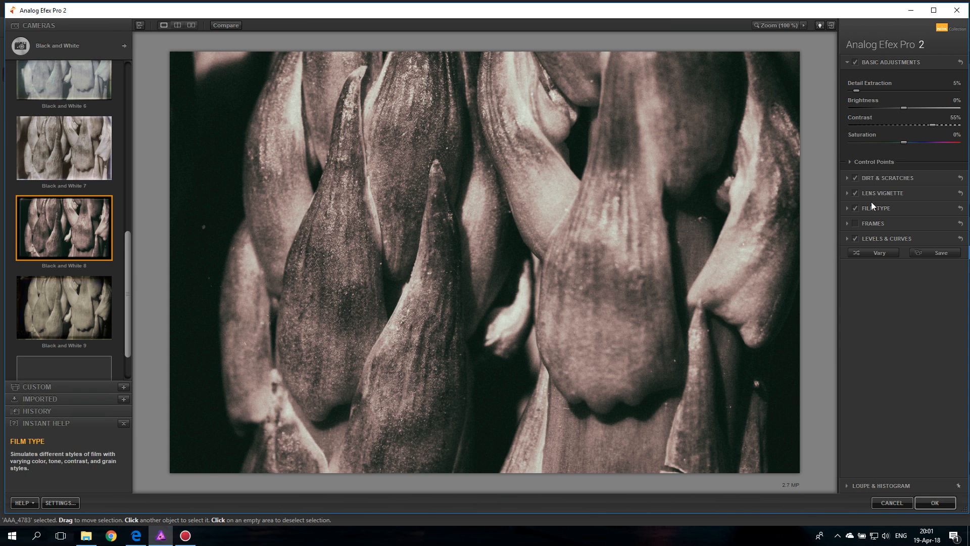
{"action": "left_click", "coordinate": [855, 178]}
{"action": "left_click", "coordinate": [855, 193]}
{"action": "left_click", "coordinate": [855, 208]}
{"action": "left_click", "coordinate": [855, 238]}
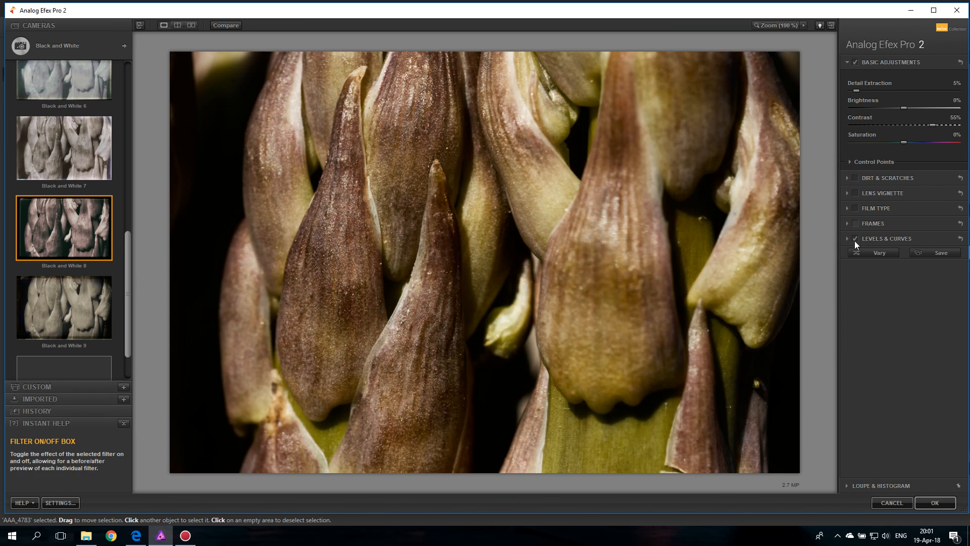
{"action": "left_click", "coordinate": [855, 238]}
{"action": "left_click", "coordinate": [855, 177]}
{"action": "left_click", "coordinate": [855, 193]}
{"action": "left_click", "coordinate": [855, 209]}
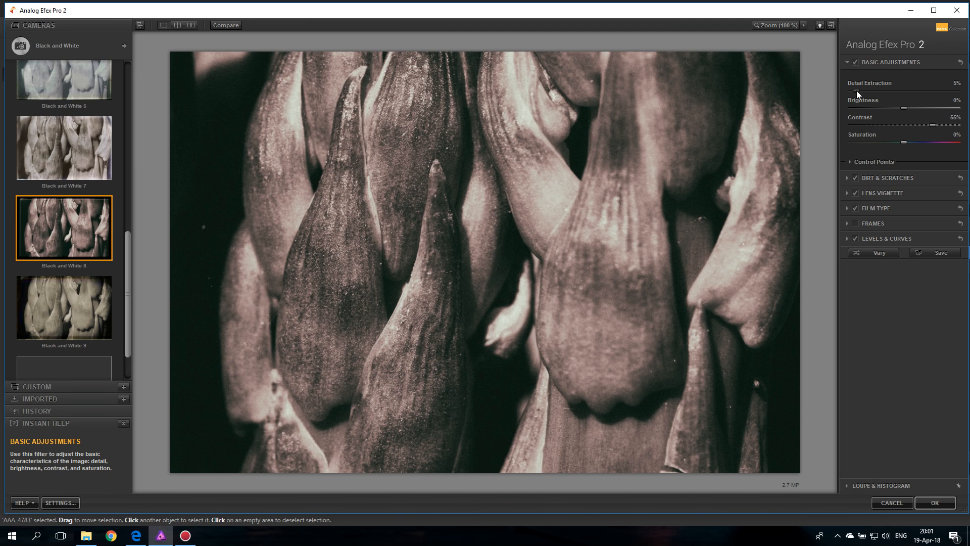
- In Basic Adjustments, set Detail Extraction to 11%, Brightness to 11%, Contrast to 53% and Saturation to 6%
{"action": "left_click_drag", "start_coordinate": [857, 90], "coordinate": [918, 108]}
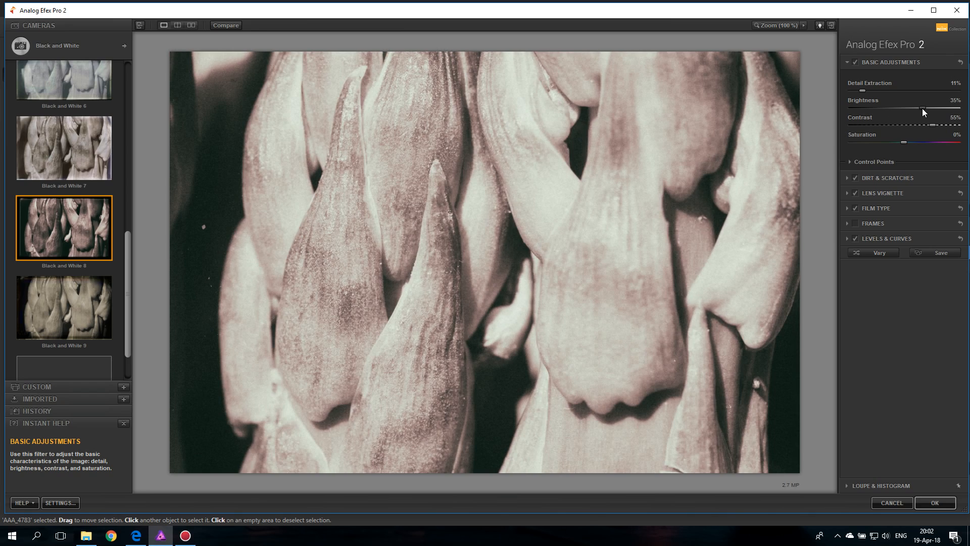
{"action": "mouse_move", "coordinate": [923, 108]}
{"action": "left_mouse_down"}
{"action": "mouse_move", "coordinate": [889, 108]}
{"action": "mouse_move", "coordinate": [911, 107]}
{"action": "mouse_move", "coordinate": [884, 125]}
{"action": "mouse_move", "coordinate": [853, 126]}
{"action": "mouse_move", "coordinate": [917, 126]}
{"action": "mouse_move", "coordinate": [815, 125]}
{"action": "mouse_move", "coordinate": [967, 124]}
{"action": "mouse_move", "coordinate": [928, 123]}
{"action": "left_mouse_up"}
{"action": "left_click_drag", "start_coordinate": [876, 142], "coordinate": [907, 143]}
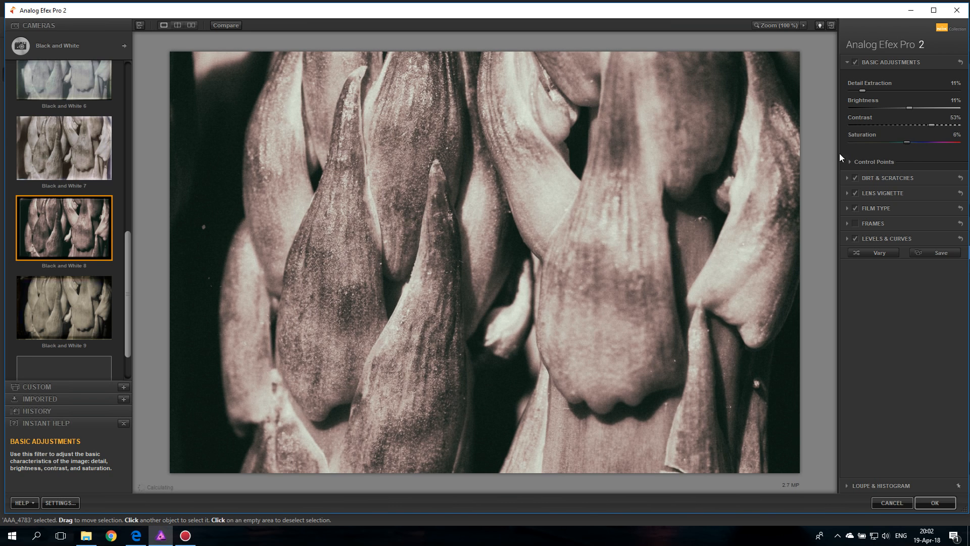
{"action": "left_click", "coordinate": [847, 63]}
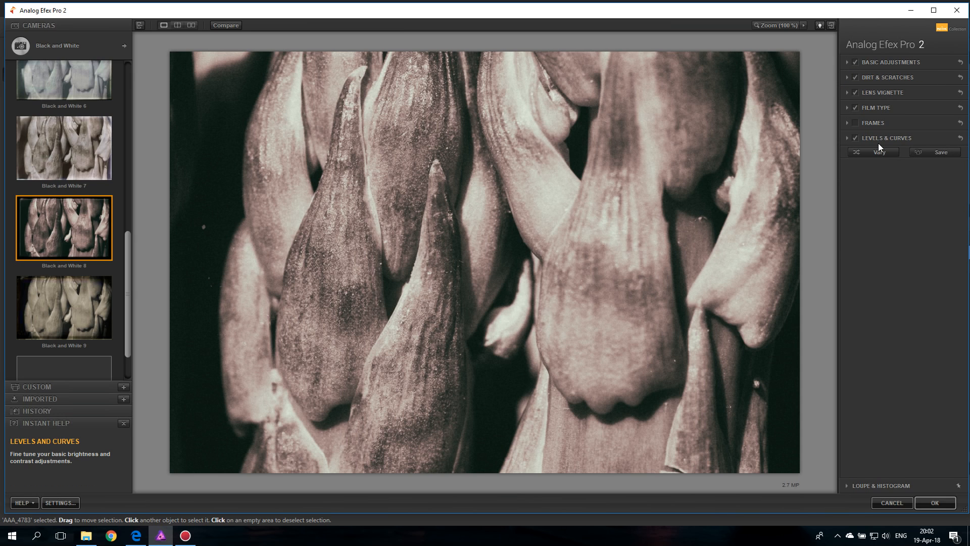
- In Dirt & Scratches, try the last Dust and Lint texture, shifted slightly down, at 100% and then -25% strength
{"action": "left_click", "coordinate": [847, 78]}
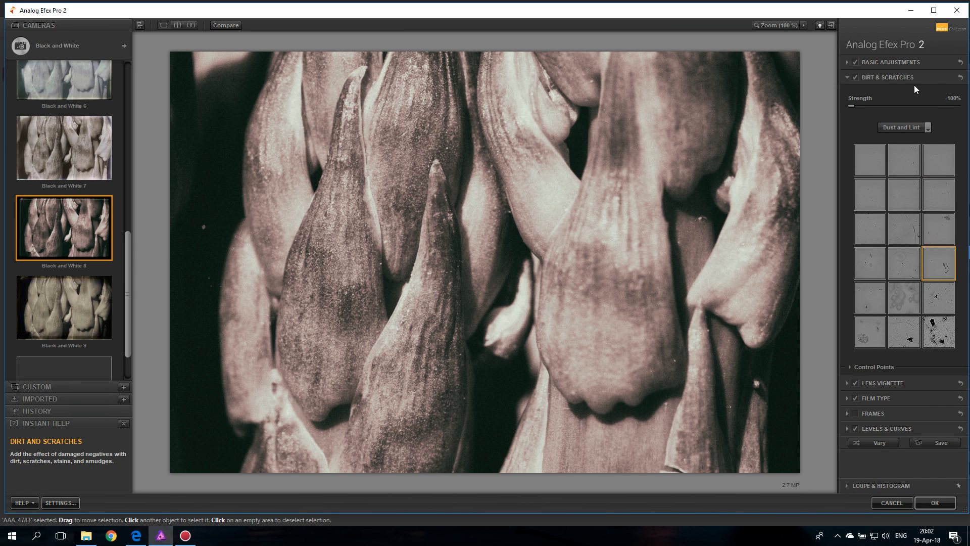
{"action": "left_click", "coordinate": [916, 127]}
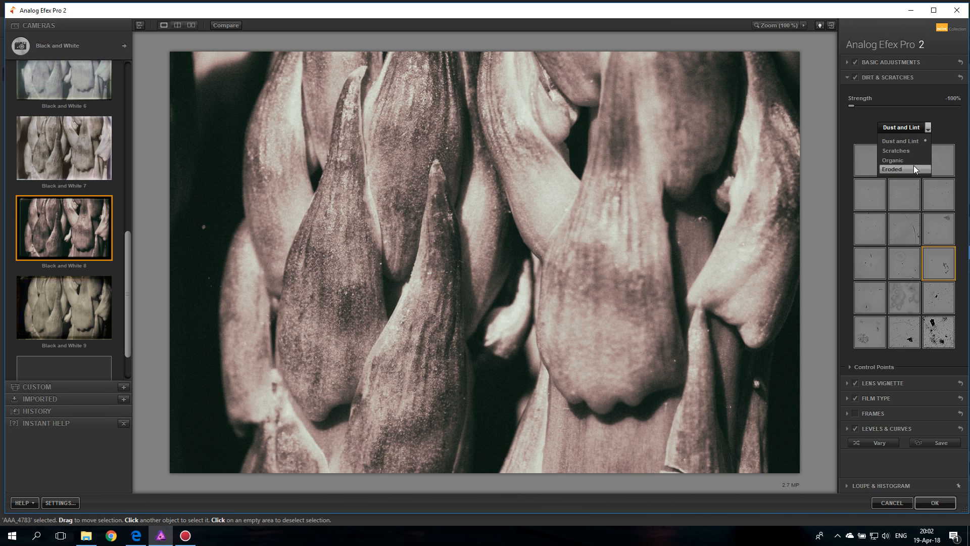
{"action": "left_click", "coordinate": [899, 126]}
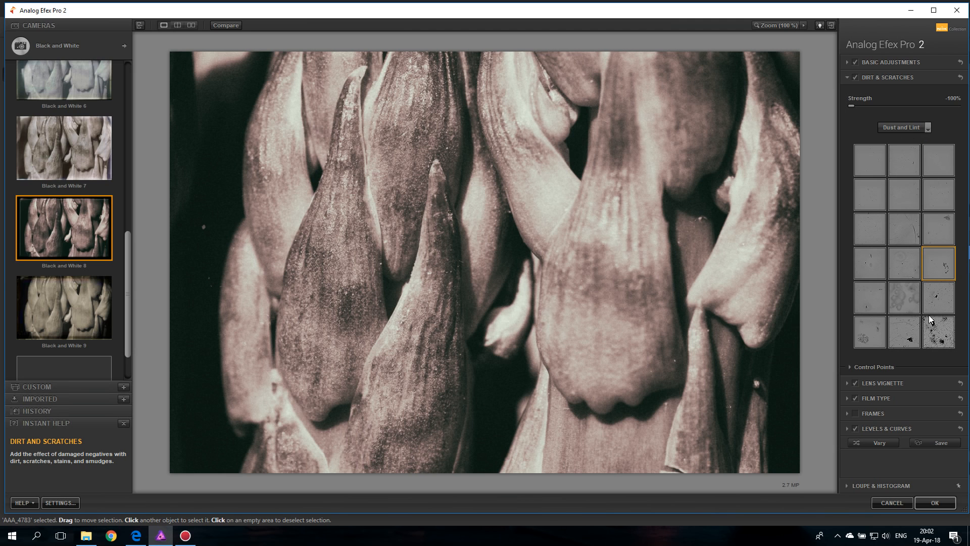
{"action": "left_click", "coordinate": [936, 331]}
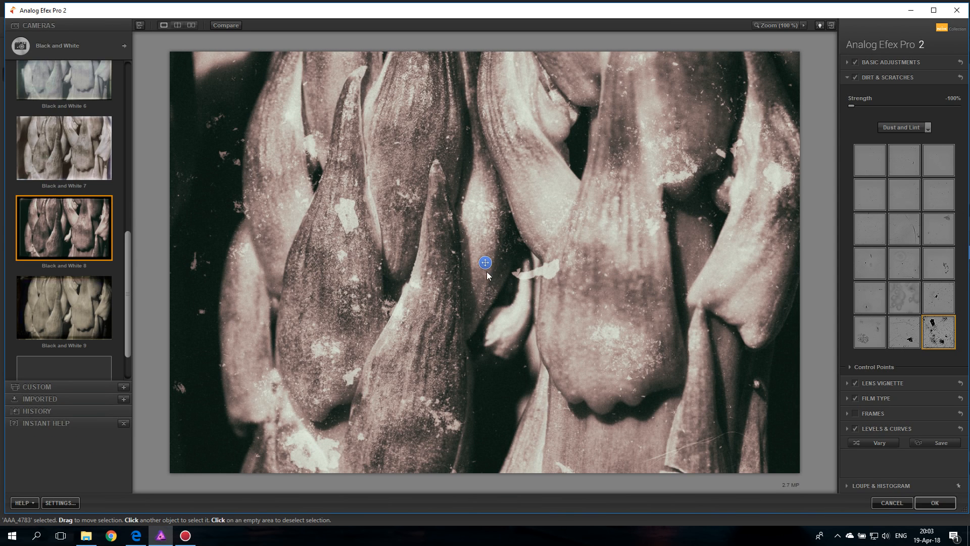
{"action": "mouse_move", "coordinate": [485, 262]}
{"action": "left_mouse_down"}
{"action": "mouse_move", "coordinate": [366, 158]}
{"action": "mouse_move", "coordinate": [596, 157]}
{"action": "mouse_move", "coordinate": [539, 327]}
{"action": "mouse_move", "coordinate": [511, 331]}
{"action": "mouse_move", "coordinate": [632, 373]}
{"action": "mouse_move", "coordinate": [485, 294]}
{"action": "mouse_move", "coordinate": [489, 273]}
{"action": "left_mouse_up"}
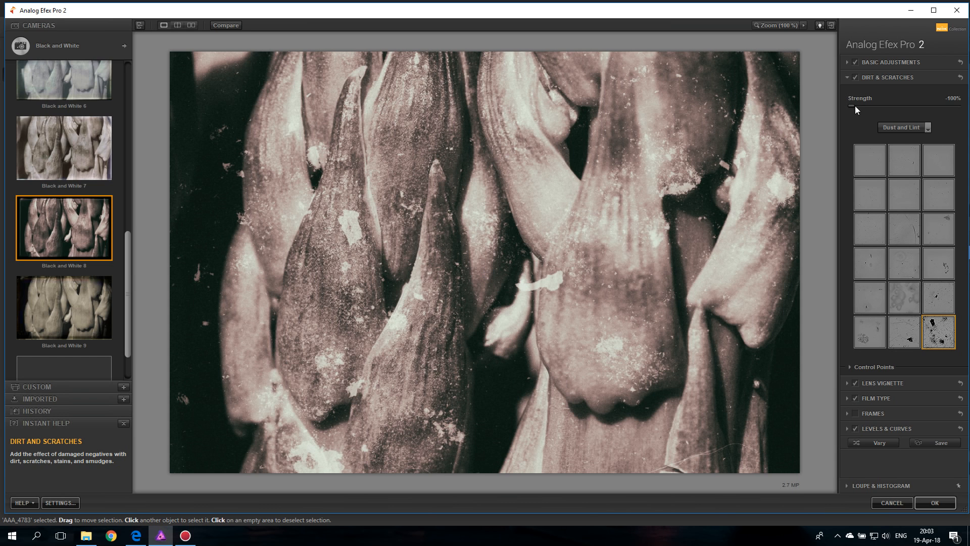
{"action": "left_click_drag", "start_coordinate": [855, 105], "coordinate": [967, 106]}
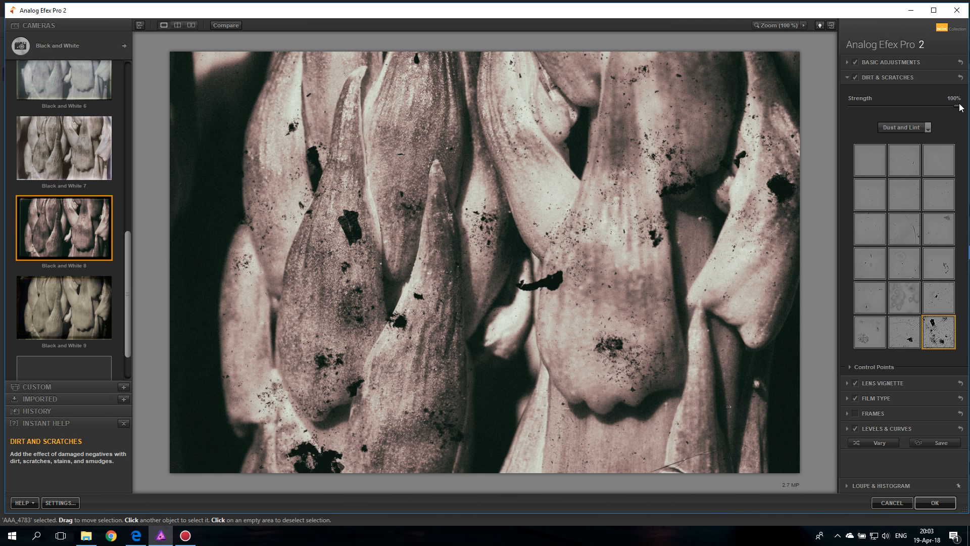
{"action": "left_click_drag", "start_coordinate": [957, 106], "coordinate": [893, 105]}
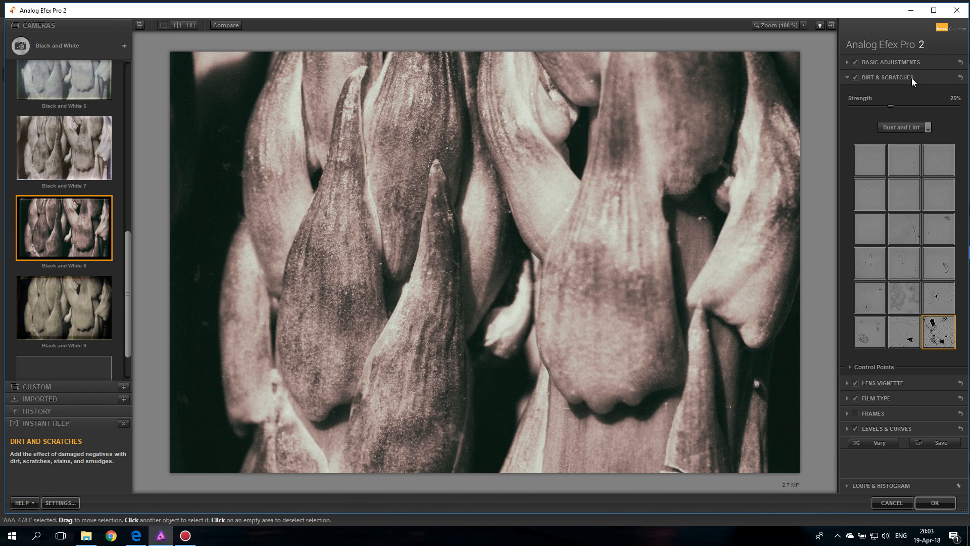
- Try the middle texture in the fifth Dust and Lint row and the last in the fourth, with strength at -44%
{"action": "left_click", "coordinate": [904, 293]}
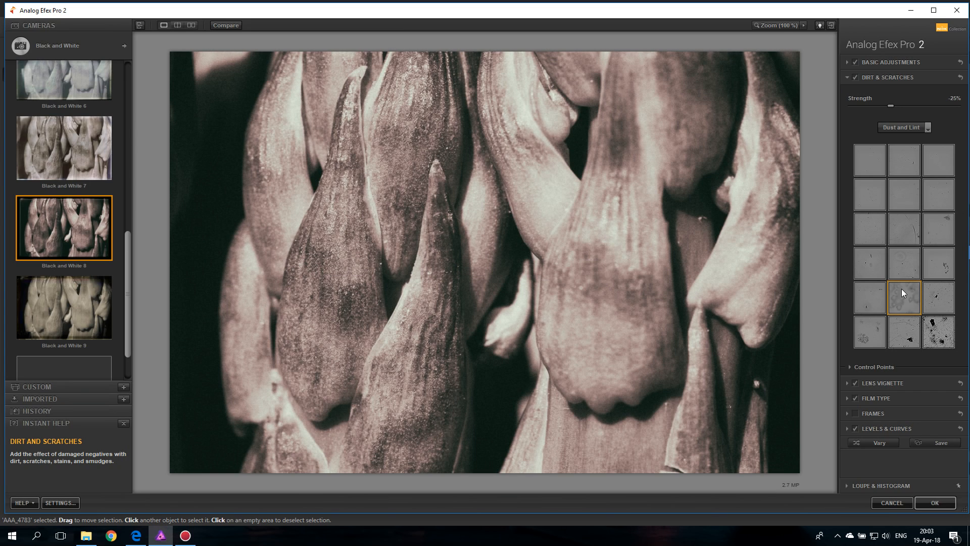
{"action": "mouse_move", "coordinate": [889, 107]}
{"action": "left_mouse_down"}
{"action": "mouse_move", "coordinate": [839, 107]}
{"action": "mouse_move", "coordinate": [968, 109]}
{"action": "mouse_move", "coordinate": [879, 107]}
{"action": "left_mouse_up"}
{"action": "left_click", "coordinate": [939, 269]}
- Switch the dirt category to Scratches and try its last texture
{"action": "left_click", "coordinate": [907, 128]}
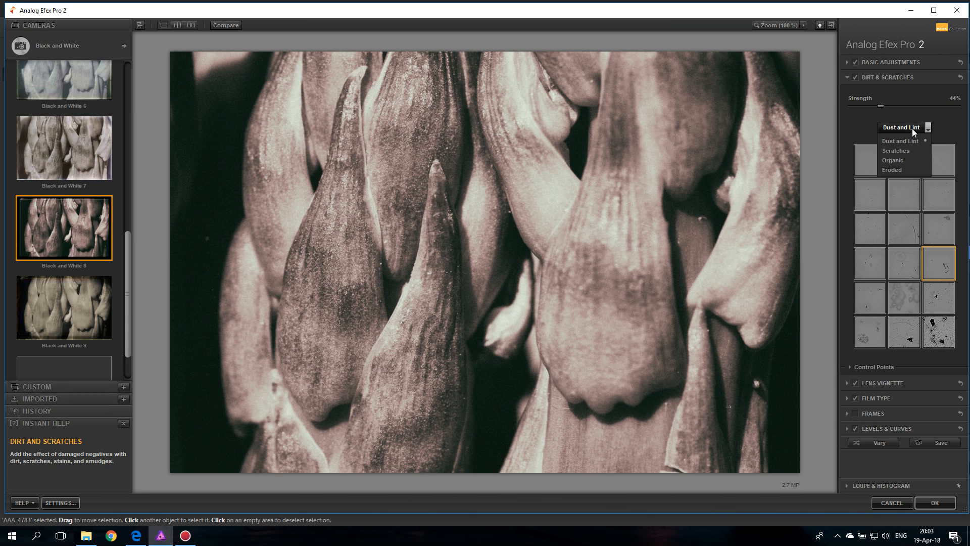
{"action": "left_click", "coordinate": [904, 150]}
{"action": "left_click", "coordinate": [908, 232]}
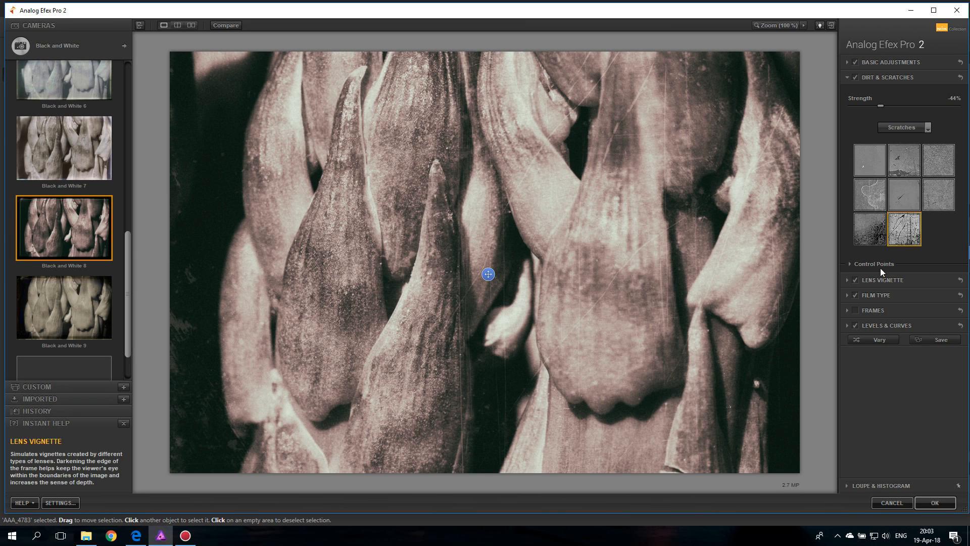
{"action": "left_click", "coordinate": [906, 127]}
{"action": "left_click", "coordinate": [907, 127]}
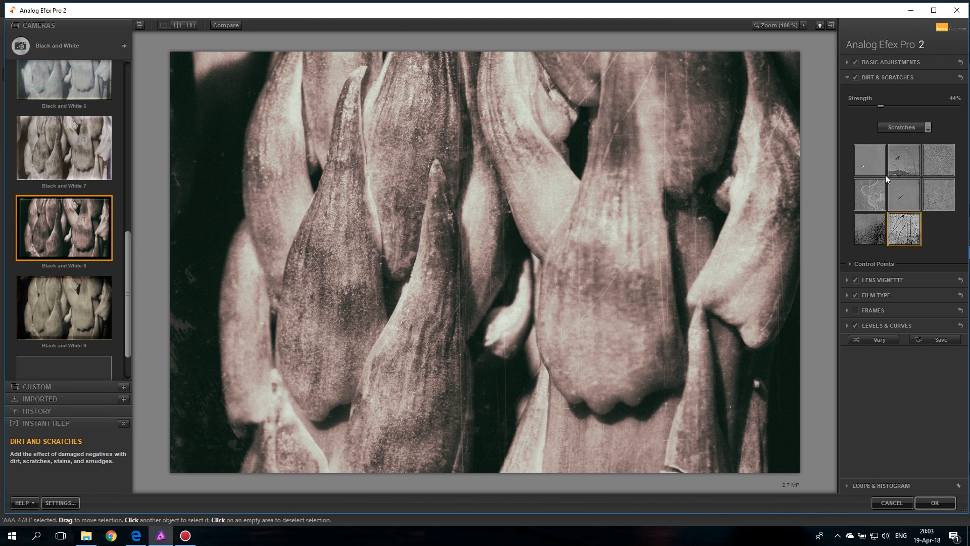
- Switch to the Organic category, set Strength to -100%, and try three of the textures from its lower two rows
{"action": "left_click", "coordinate": [911, 127]}
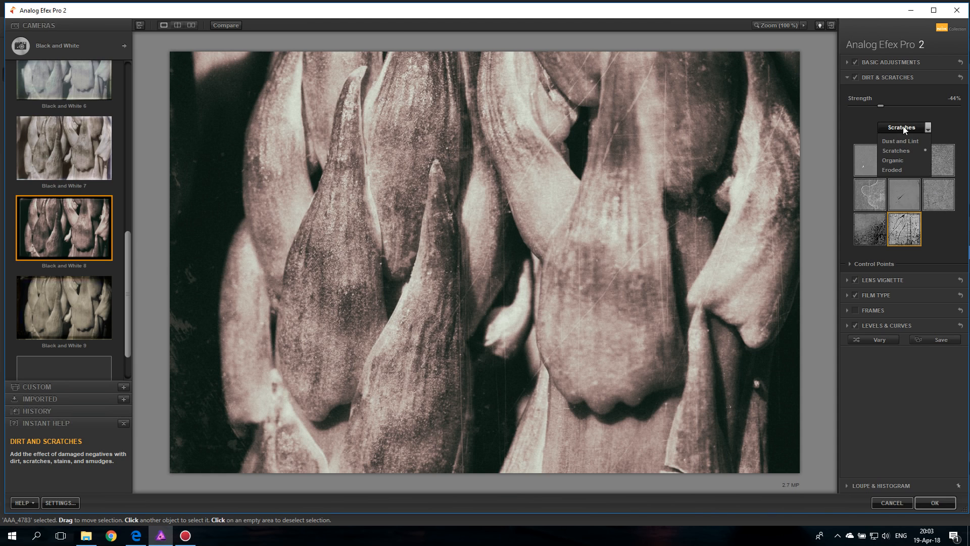
{"action": "left_click", "coordinate": [904, 157]}
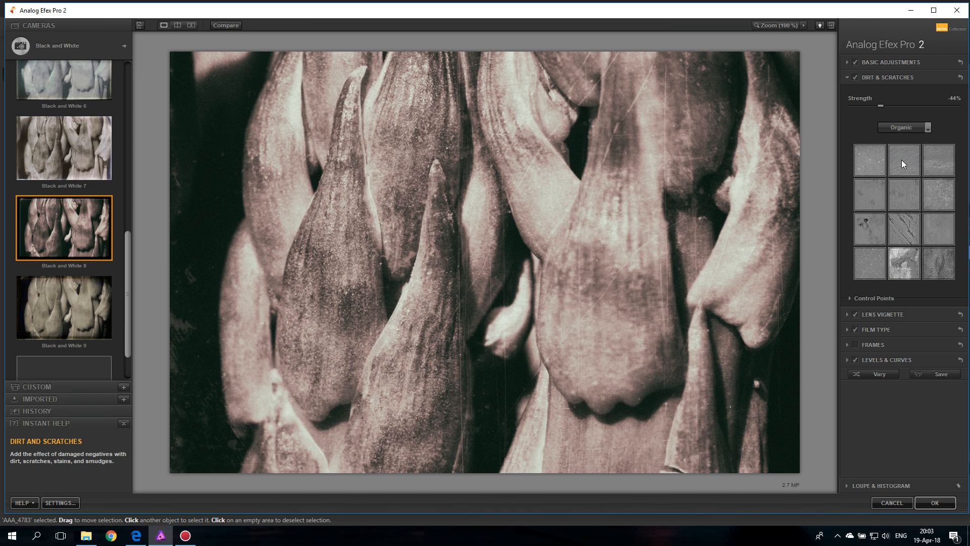
{"action": "left_click", "coordinate": [904, 261]}
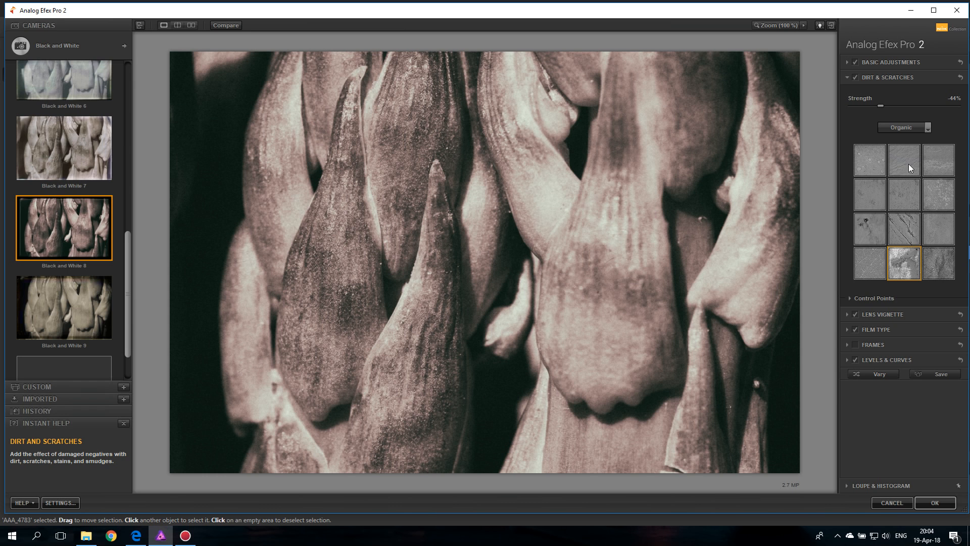
{"action": "left_click_drag", "start_coordinate": [884, 107], "coordinate": [836, 103]}
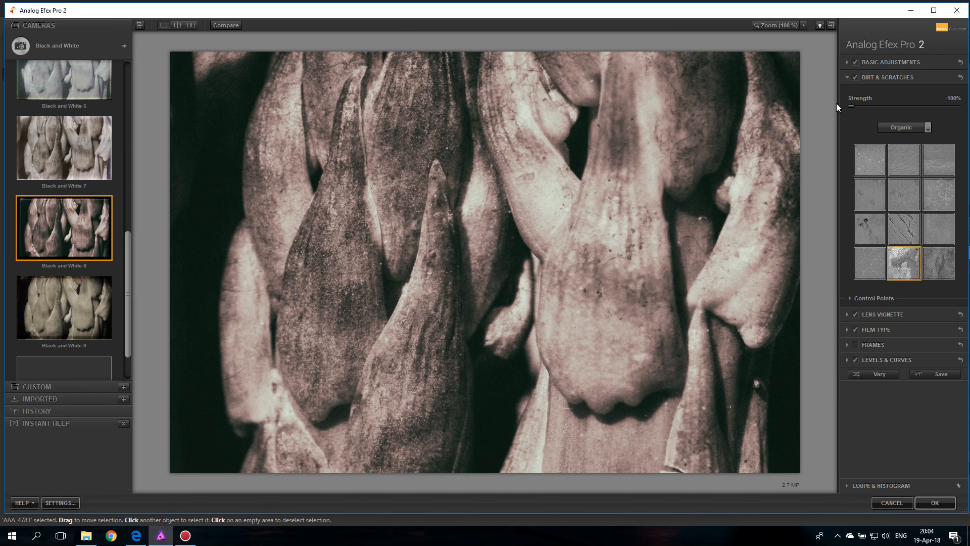
{"action": "left_click", "coordinate": [861, 222]}
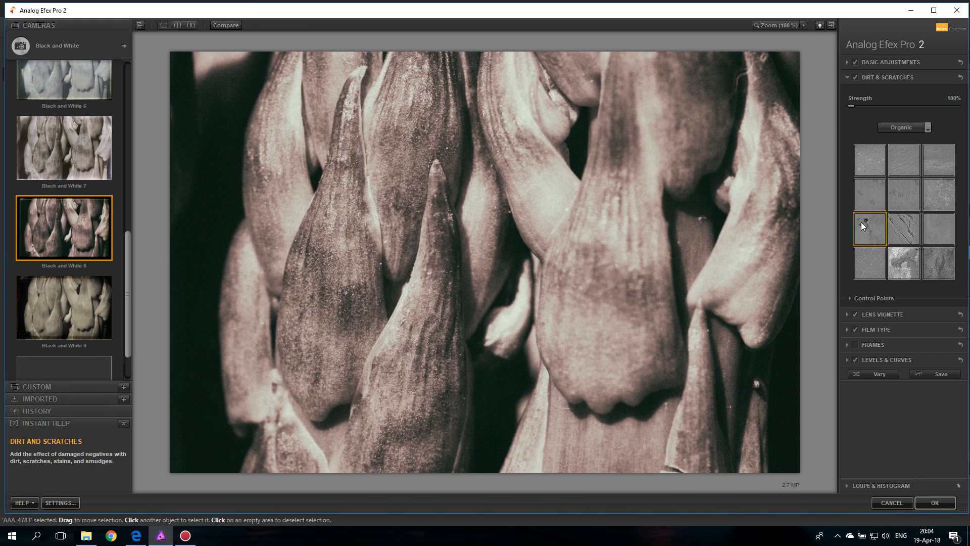
{"action": "left_click", "coordinate": [907, 224]}
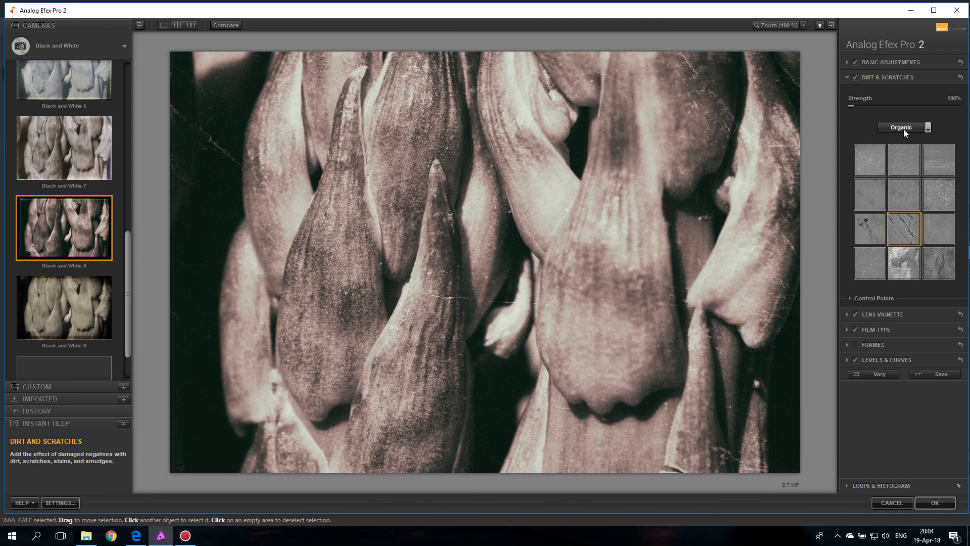
- Switch to the Eroded category, apply the second row's middle texture, and move its centre to the tip of the central leaf
{"action": "left_click", "coordinate": [903, 129]}
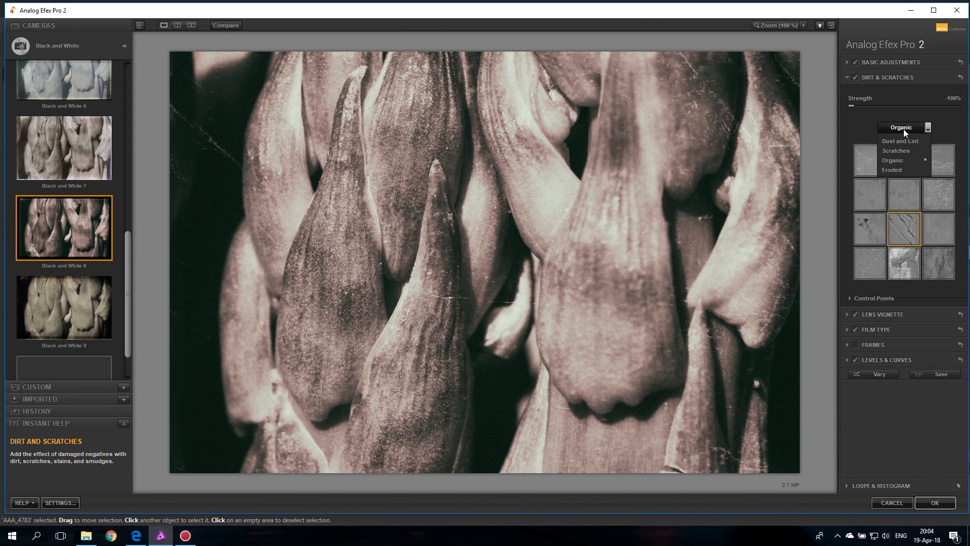
{"action": "left_click", "coordinate": [893, 170]}
{"action": "left_click", "coordinate": [861, 208]}
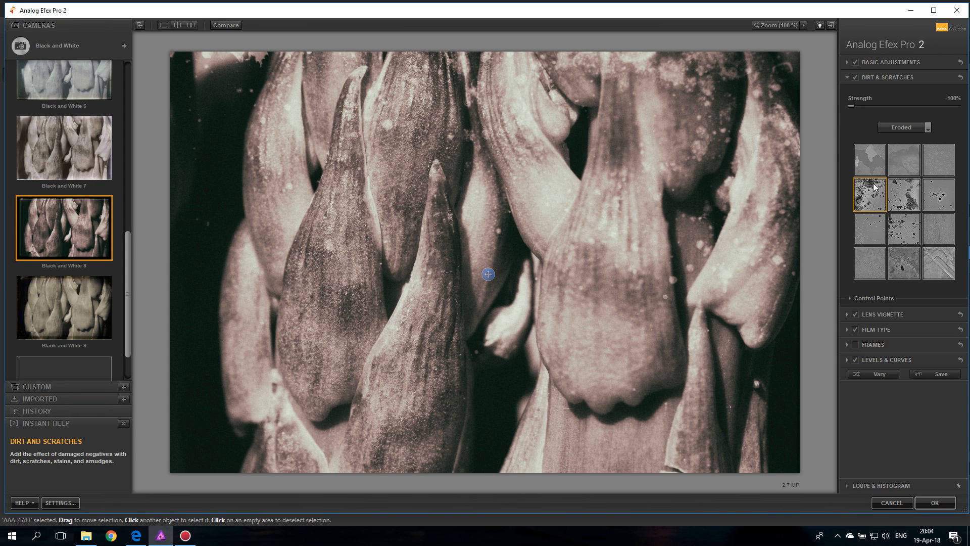
{"action": "left_click", "coordinate": [902, 193]}
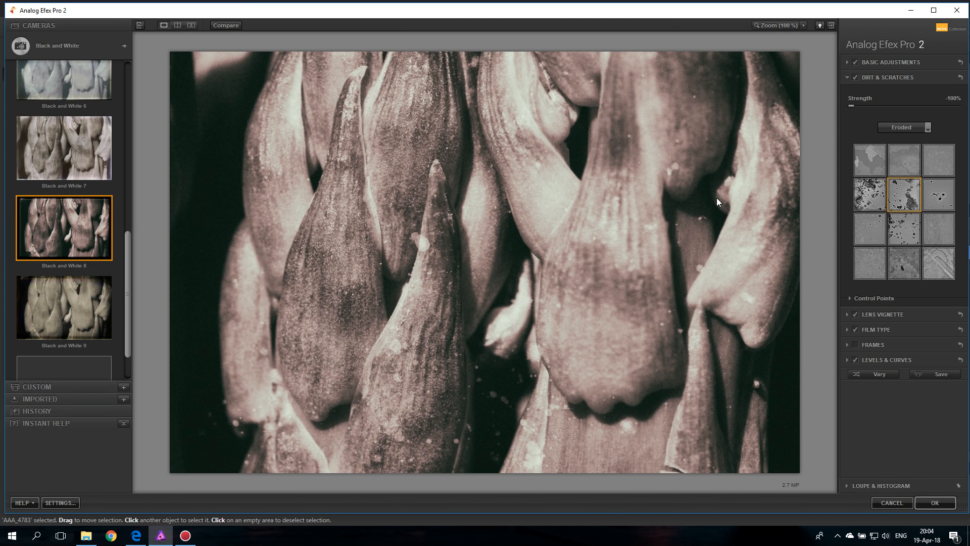
{"action": "left_click_drag", "start_coordinate": [490, 273], "coordinate": [431, 157]}
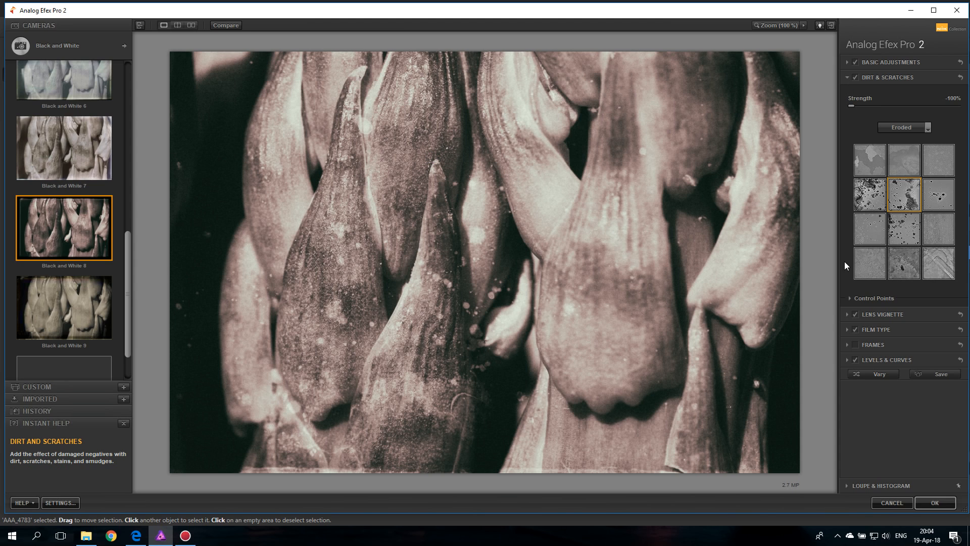
- Add a 16% control point with 0% Texture Strength beside the central leaf's lower edge to remove dirt there
{"action": "left_click", "coordinate": [850, 298]}
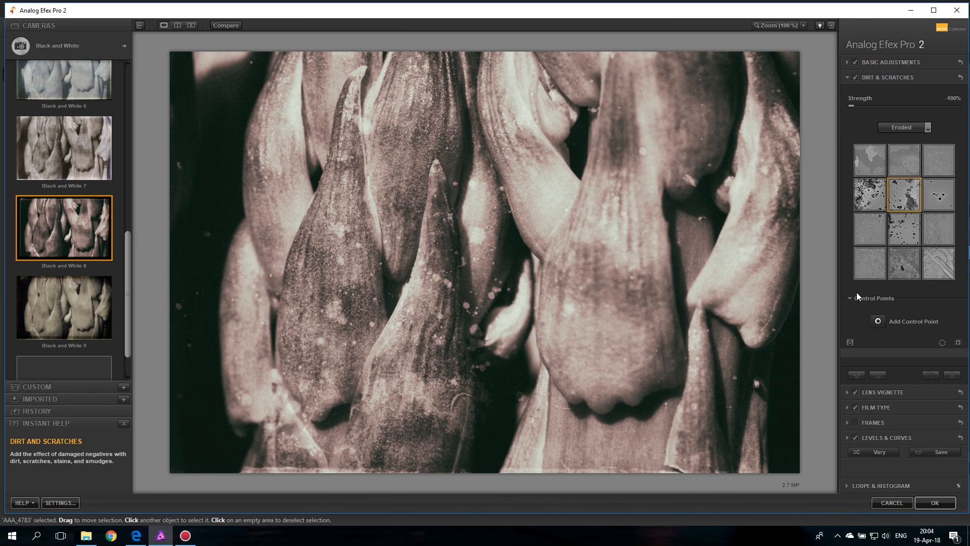
{"action": "left_click", "coordinate": [879, 321]}
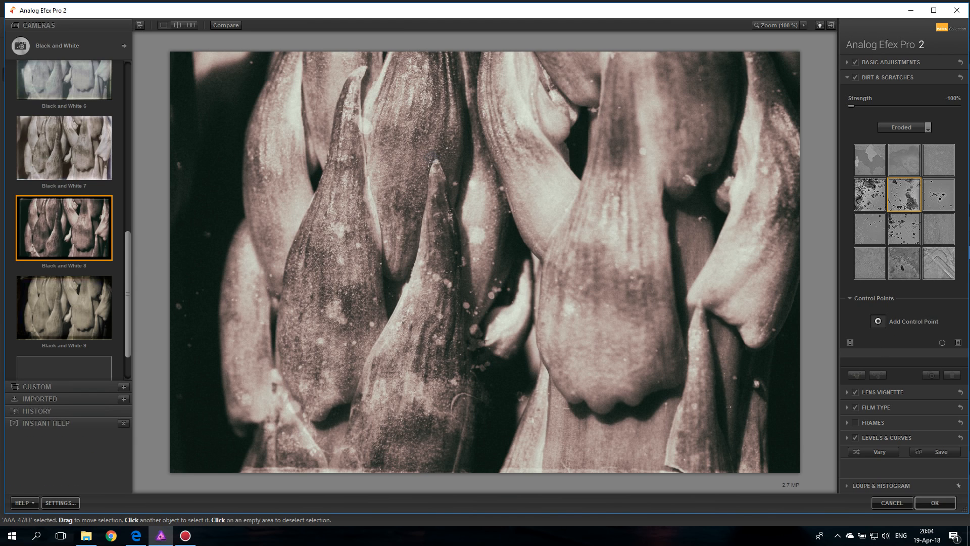
{"action": "left_click", "coordinate": [493, 177]}
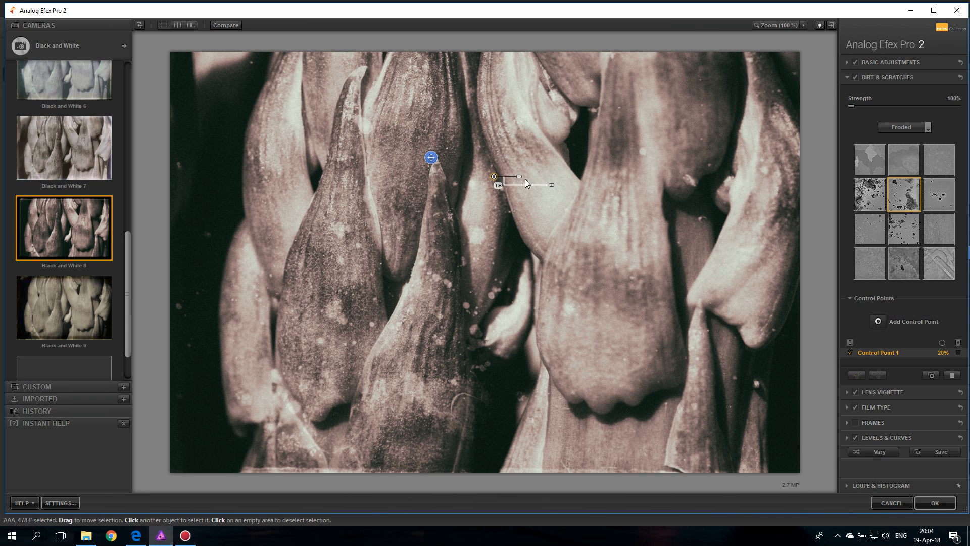
{"action": "mouse_move", "coordinate": [521, 180]}
{"action": "left_mouse_down"}
{"action": "mouse_move", "coordinate": [546, 180]}
{"action": "mouse_move", "coordinate": [529, 178]}
{"action": "left_mouse_up"}
{"action": "left_click_drag", "start_coordinate": [549, 185], "coordinate": [558, 317]}
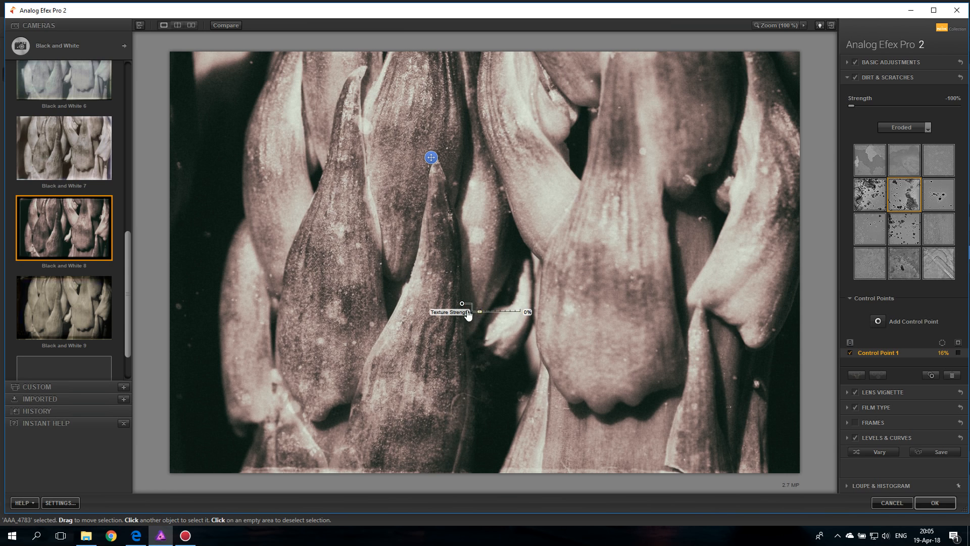
{"action": "mouse_move", "coordinate": [462, 303]}
{"action": "left_mouse_down"}
{"action": "mouse_move", "coordinate": [555, 190]}
{"action": "mouse_move", "coordinate": [479, 308]}
{"action": "mouse_move", "coordinate": [459, 304]}
{"action": "mouse_move", "coordinate": [472, 305]}
{"action": "mouse_move", "coordinate": [601, 222]}
{"action": "mouse_move", "coordinate": [479, 311]}
{"action": "mouse_move", "coordinate": [468, 307]}
{"action": "left_mouse_up"}
{"action": "mouse_move", "coordinate": [468, 306]}
{"action": "left_mouse_down"}
{"action": "mouse_move", "coordinate": [488, 344]}
{"action": "mouse_move", "coordinate": [471, 312]}
{"action": "left_mouse_up"}
{"action": "left_click", "coordinate": [849, 77]}
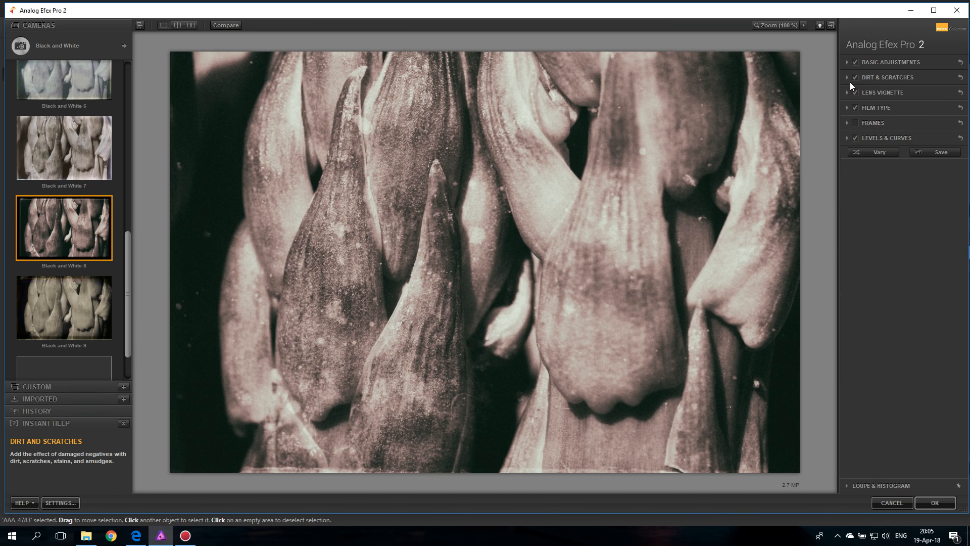
- In Lens Vignette, set the shape fully to Circle, Size to 59% and Amount to 100%
{"action": "left_click", "coordinate": [848, 92]}
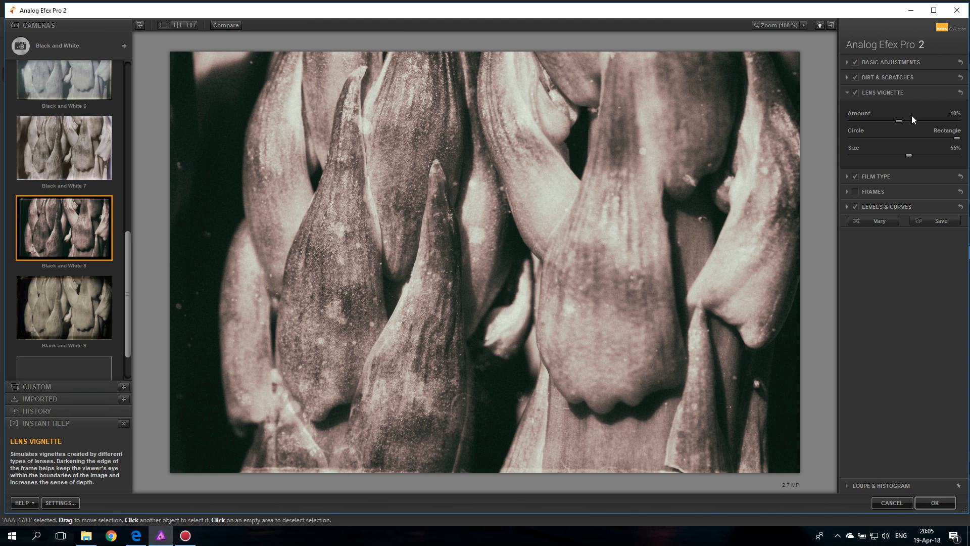
{"action": "left_click_drag", "start_coordinate": [898, 121], "coordinate": [953, 122]}
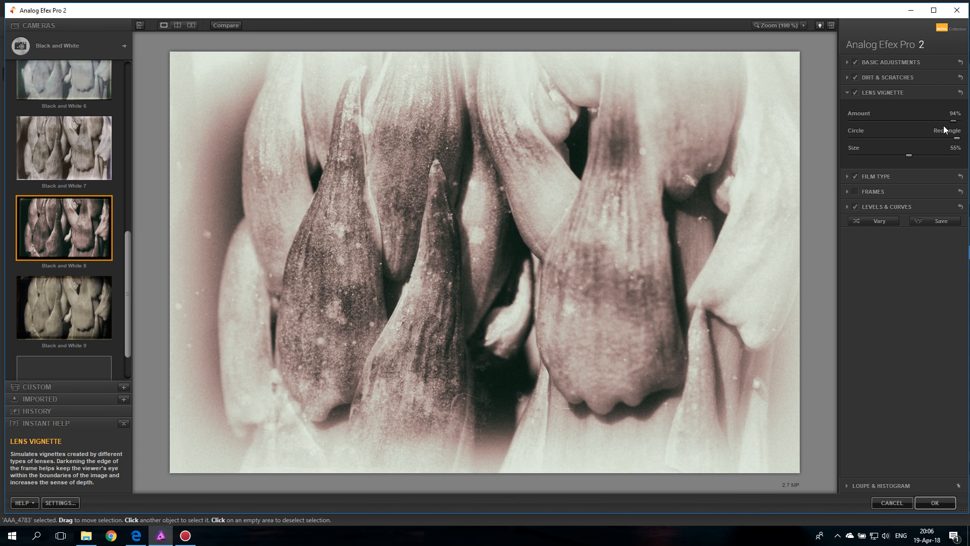
{"action": "left_click_drag", "start_coordinate": [953, 121], "coordinate": [849, 124]}
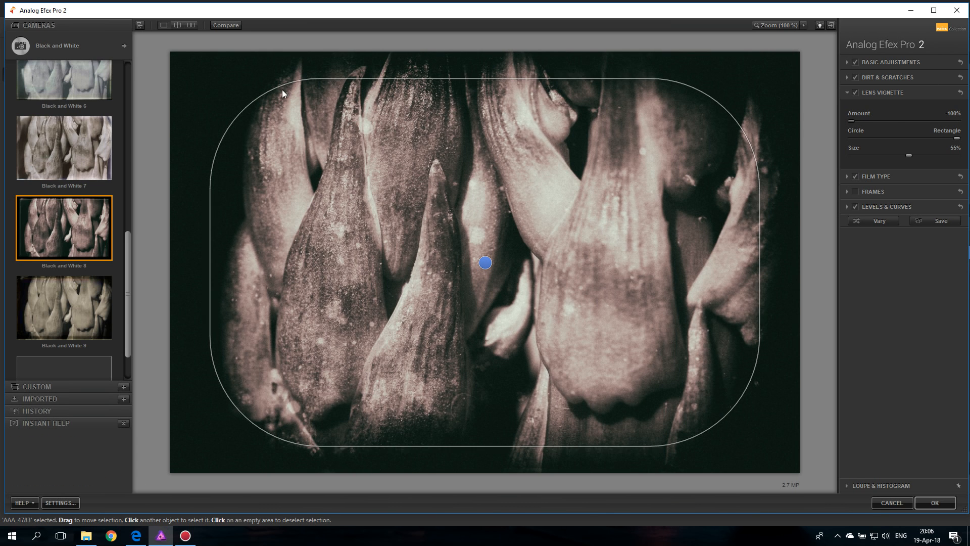
{"action": "left_click_drag", "start_coordinate": [954, 138], "coordinate": [849, 136]}
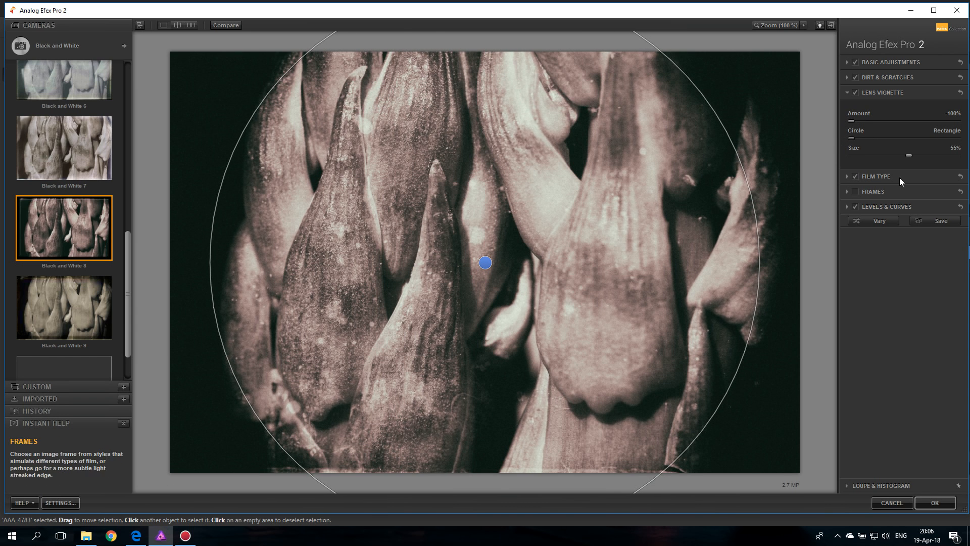
{"action": "left_click_drag", "start_coordinate": [909, 156], "coordinate": [957, 155]}
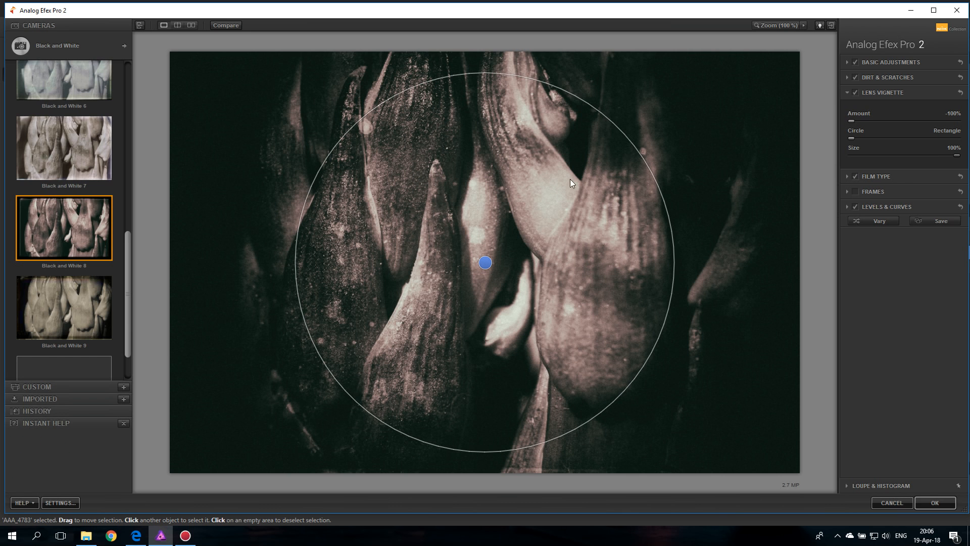
{"action": "left_click_drag", "start_coordinate": [957, 155], "coordinate": [916, 157]}
{"action": "left_click_drag", "start_coordinate": [856, 121], "coordinate": [969, 121]}
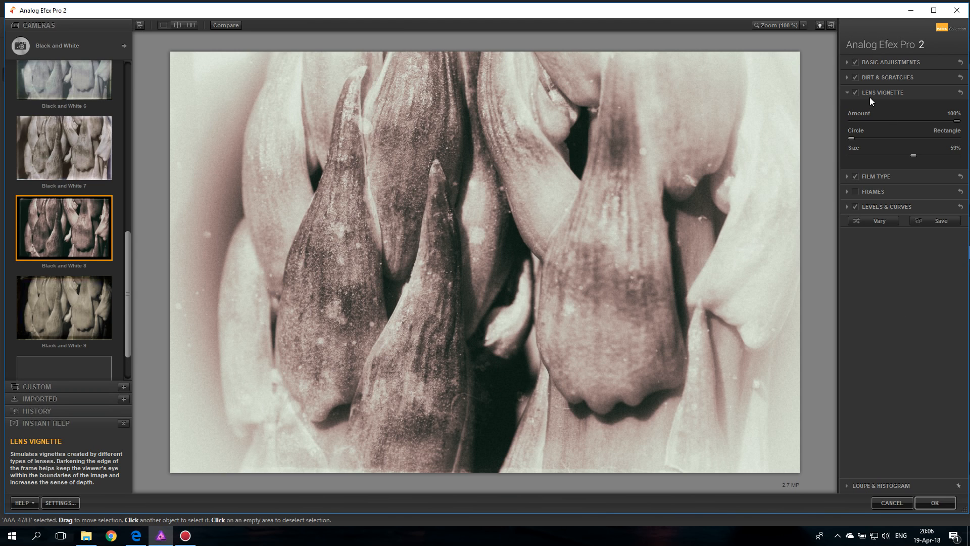
{"action": "left_click", "coordinate": [849, 93]}
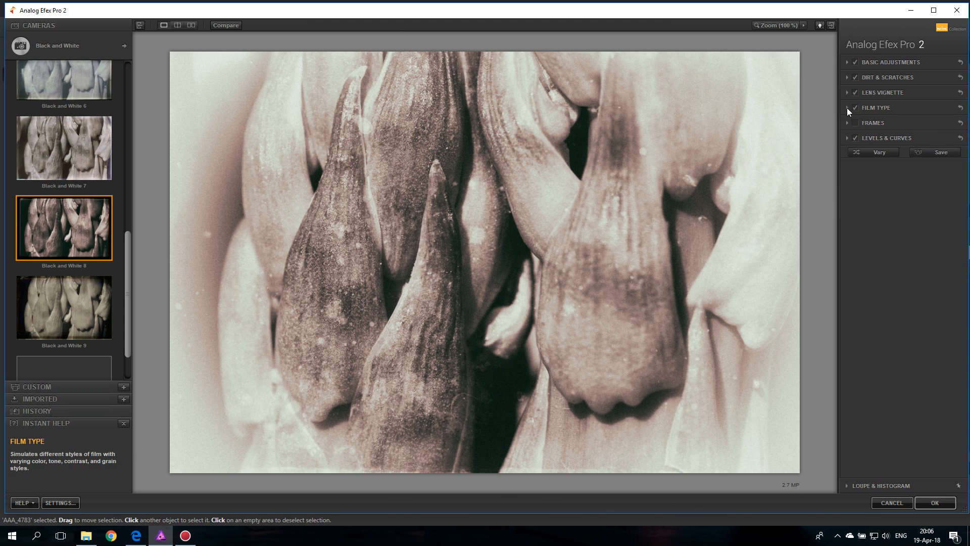
- In Film Type, keep the B&W toned category and try the middle and last films of its third and second rows
{"action": "left_click", "coordinate": [846, 107]}
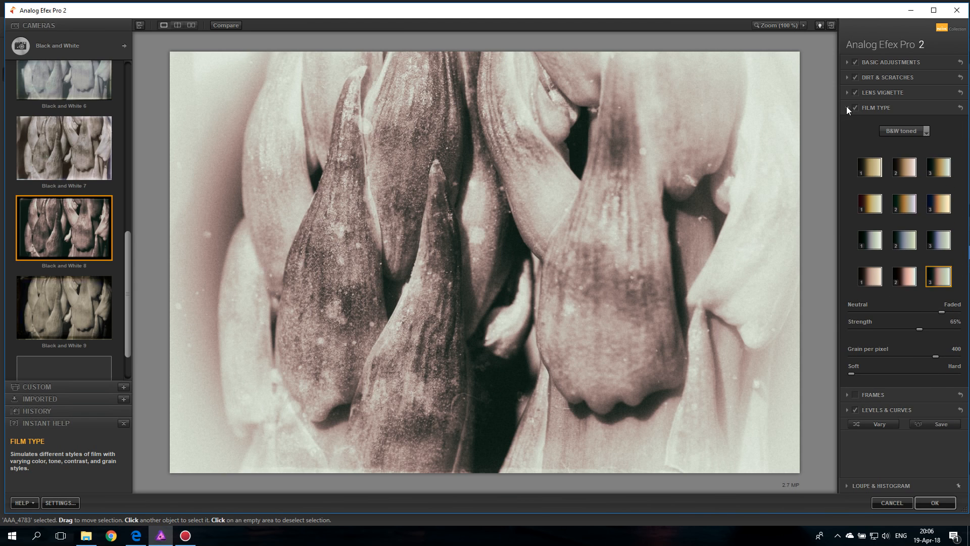
{"action": "left_click", "coordinate": [904, 131]}
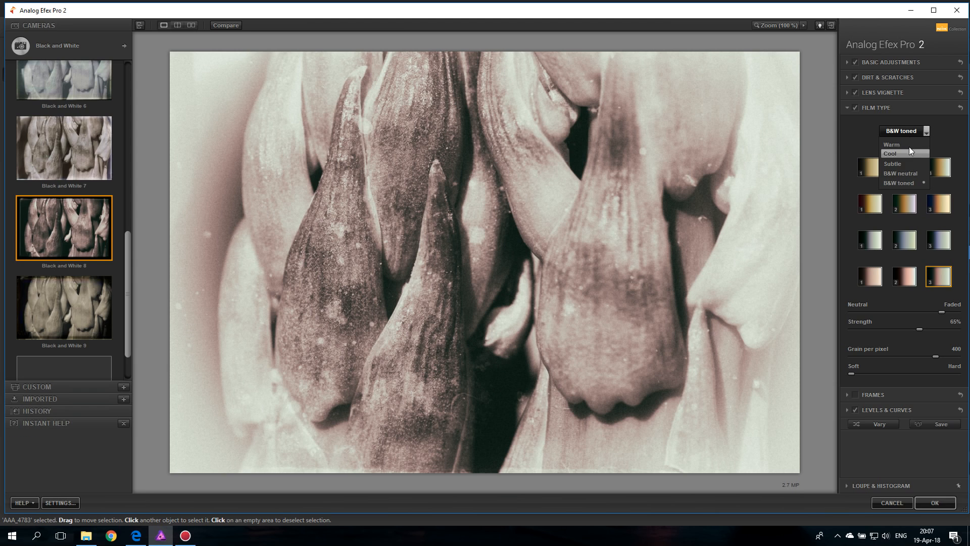
{"action": "left_click", "coordinate": [909, 134]}
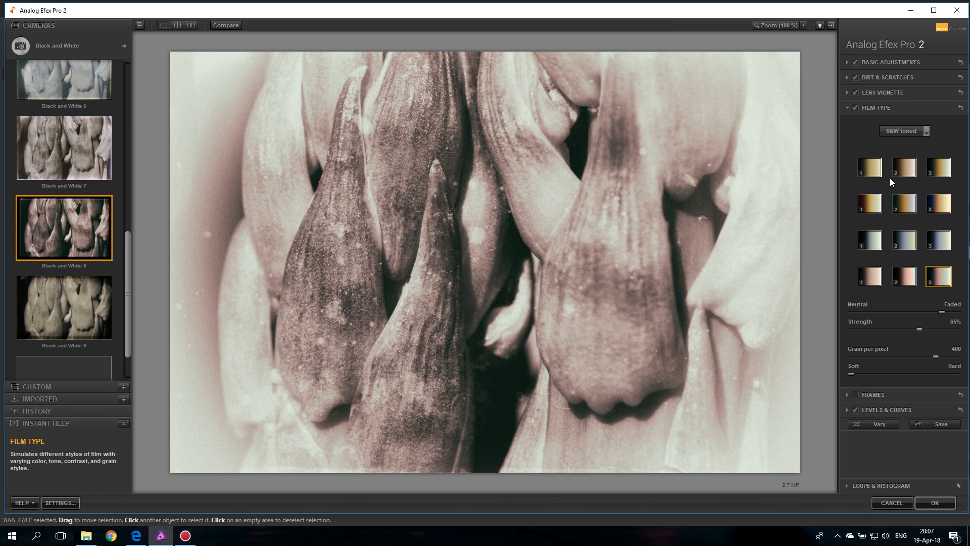
{"action": "left_click", "coordinate": [899, 245]}
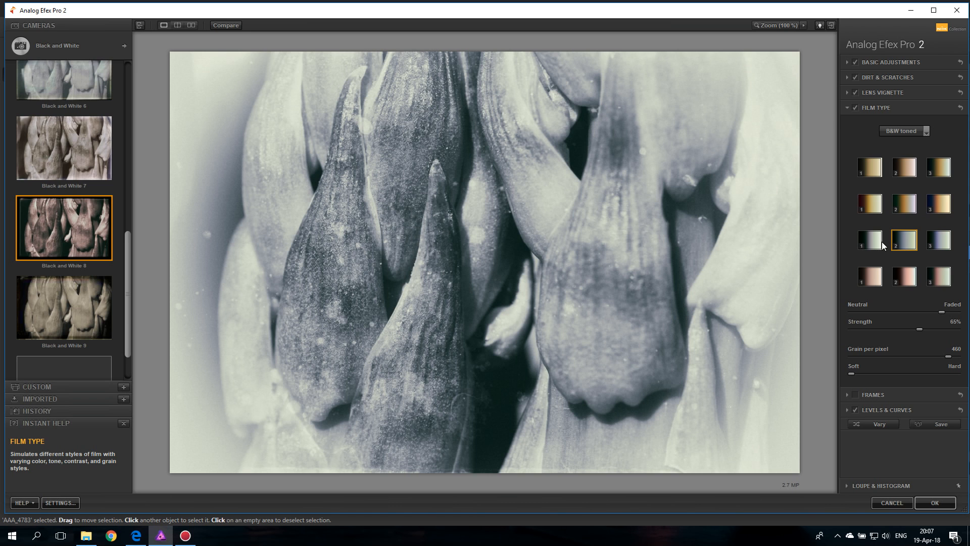
{"action": "left_click", "coordinate": [932, 241]}
{"action": "left_click", "coordinate": [908, 211]}
{"action": "left_click", "coordinate": [932, 205]}
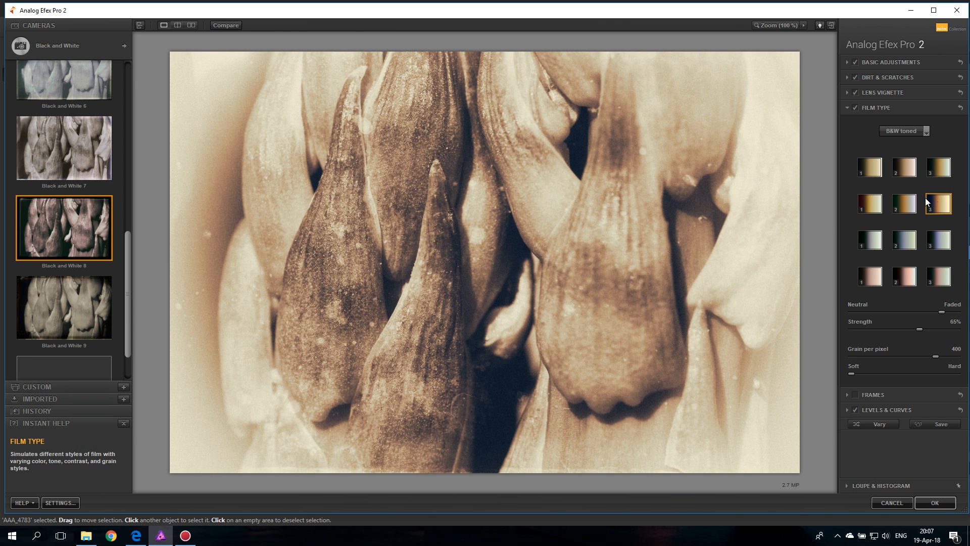
- Try the first two films of the B&W toned top row, then compare the third row's three films and apply its first
{"action": "left_click", "coordinate": [908, 171]}
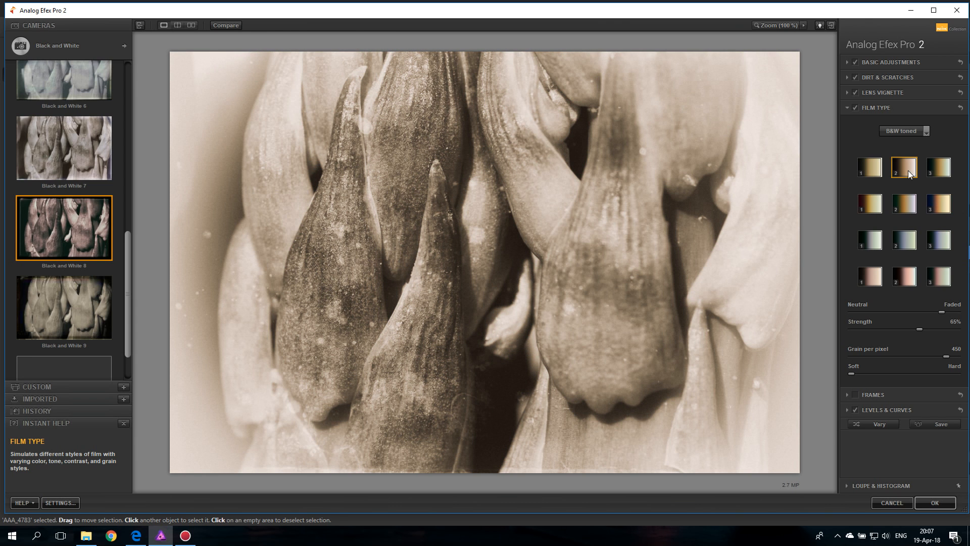
{"action": "left_click", "coordinate": [872, 170]}
{"action": "left_click", "coordinate": [906, 243]}
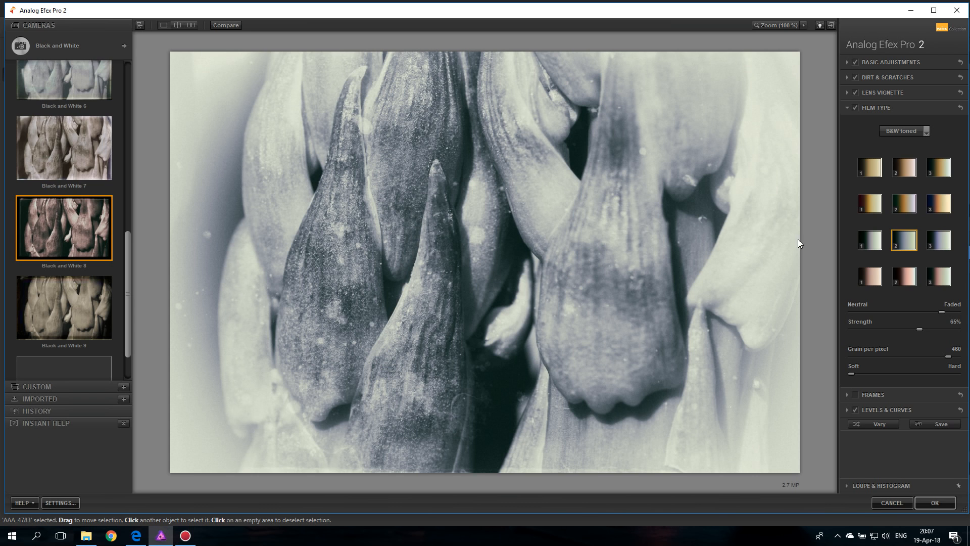
{"action": "left_click", "coordinate": [875, 242]}
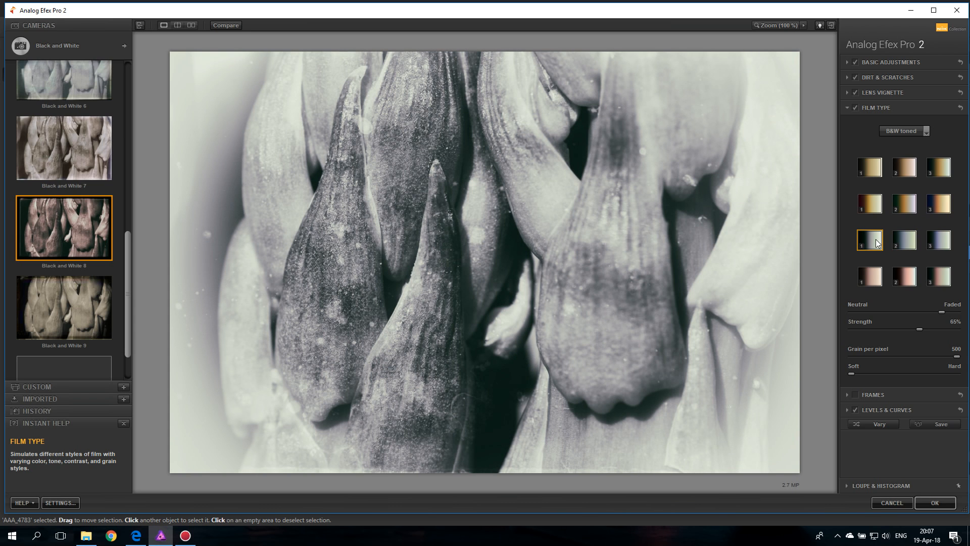
{"action": "left_click", "coordinate": [940, 242]}
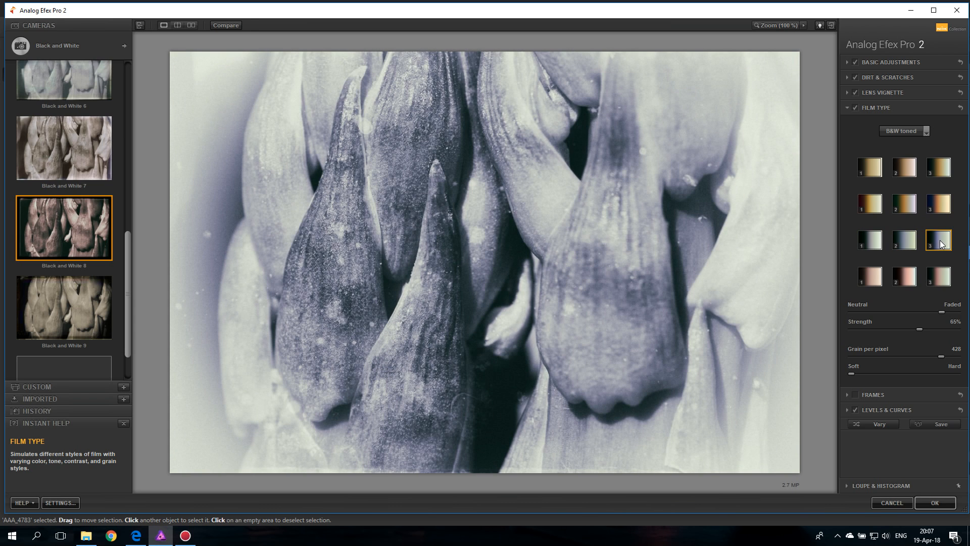
{"action": "left_click", "coordinate": [876, 244]}
- Switch the film category to B&W neutral and try the top row's first, third row's last and fourth row's middle films
{"action": "left_click", "coordinate": [912, 132]}
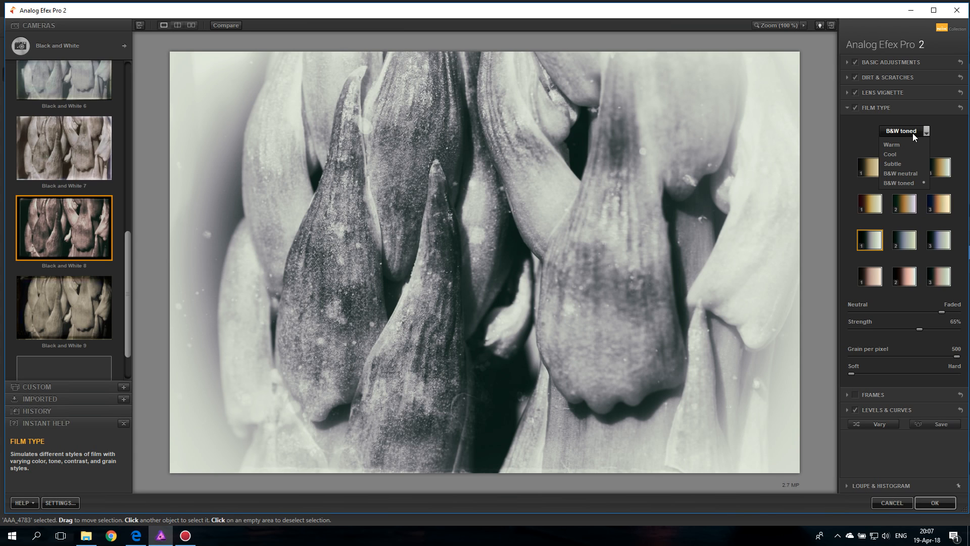
{"action": "left_click", "coordinate": [896, 173]}
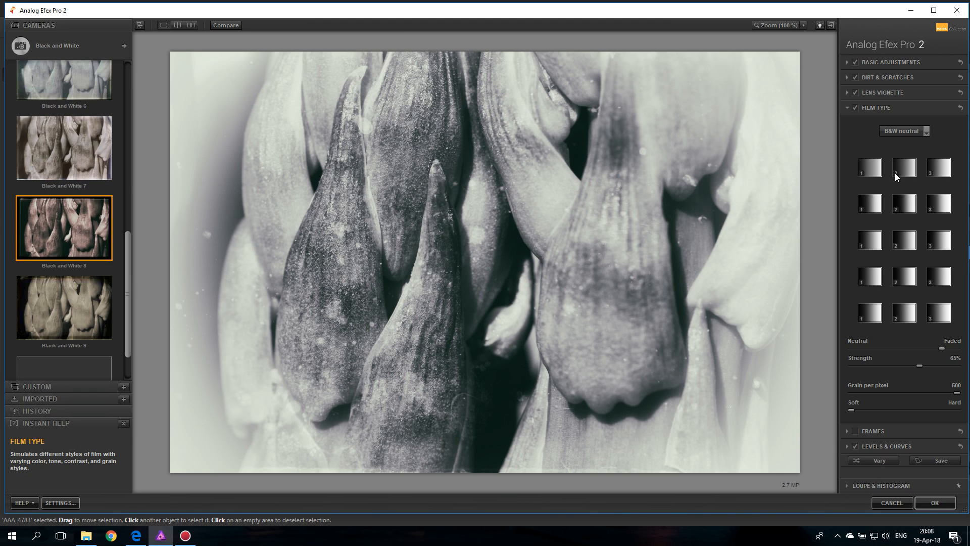
{"action": "left_click", "coordinate": [868, 168]}
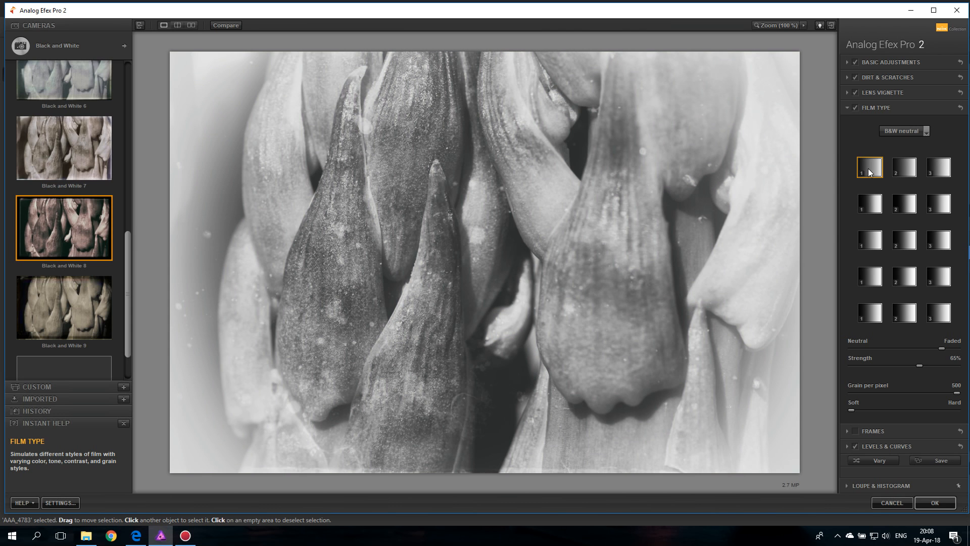
{"action": "left_click", "coordinate": [938, 242]}
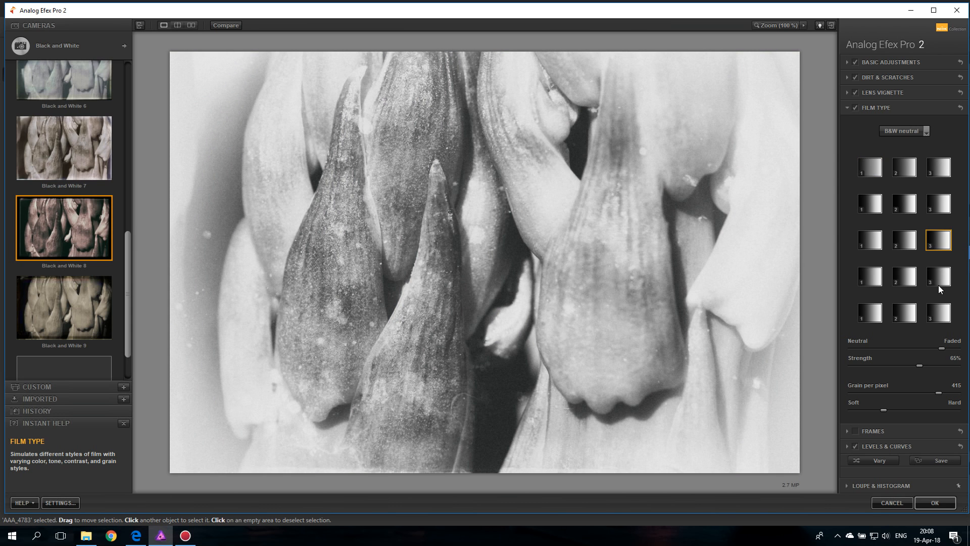
{"action": "left_click", "coordinate": [904, 204]}
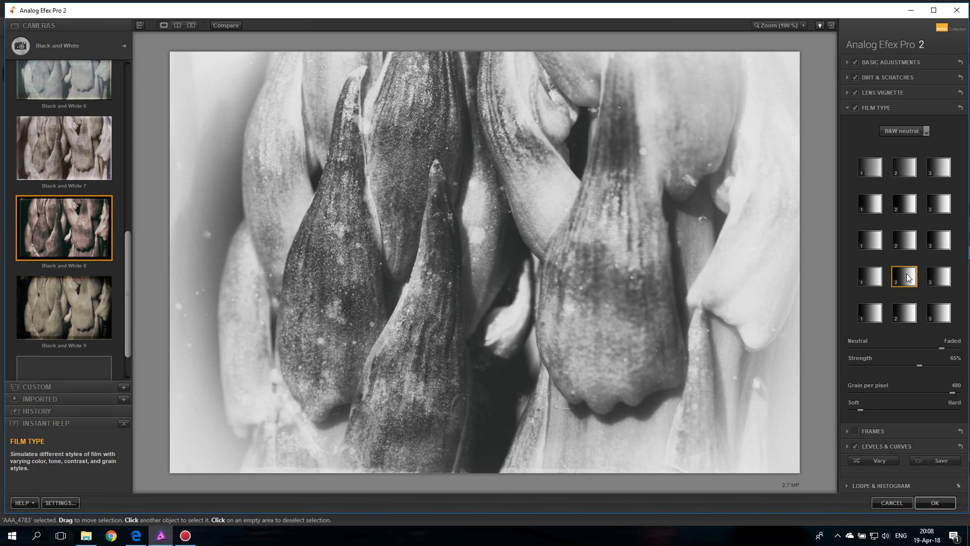
- Compare the three B&W neutral films in the fifth row with other rows, then apply the first film of the top row
{"action": "left_click", "coordinate": [908, 310]}
{"action": "left_click", "coordinate": [863, 314]}
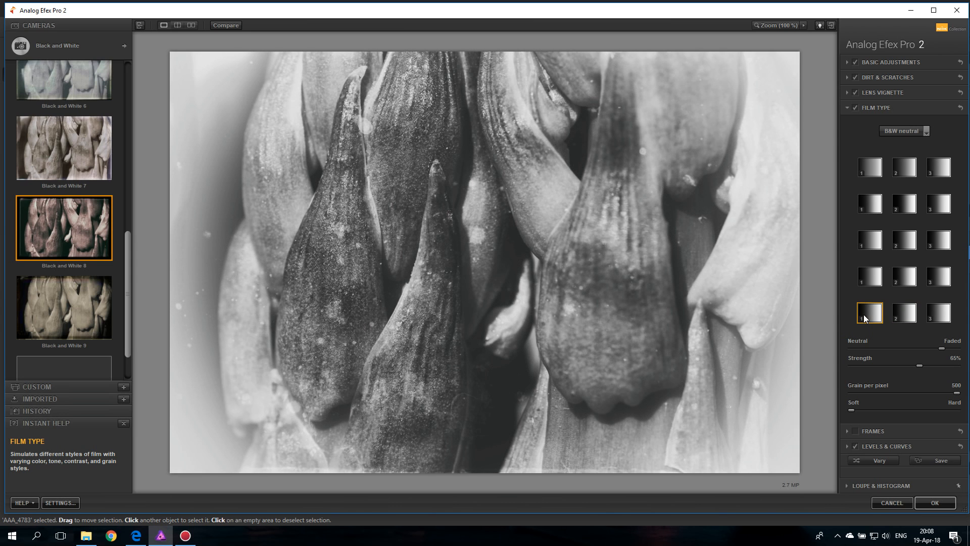
{"action": "left_click", "coordinate": [895, 314]}
{"action": "left_click", "coordinate": [932, 313]}
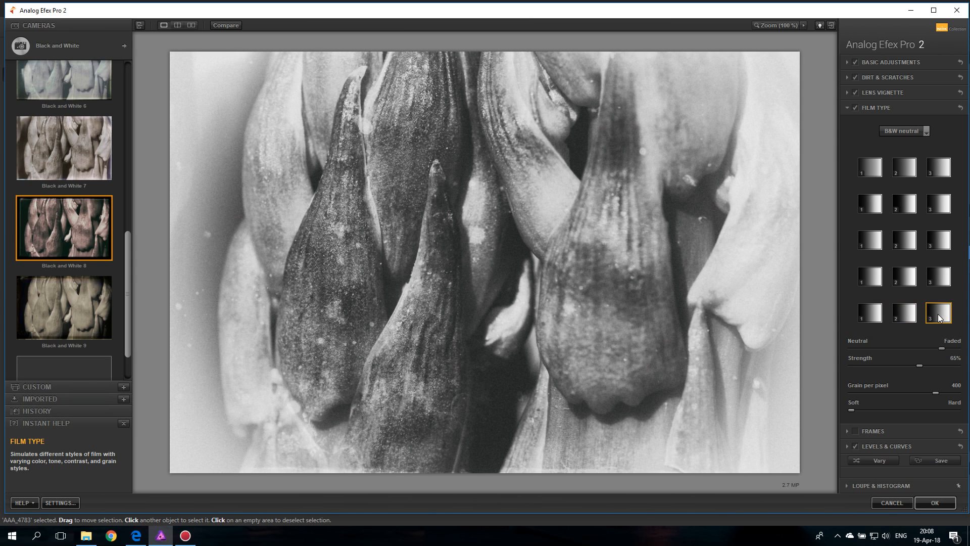
{"action": "left_click", "coordinate": [908, 281]}
{"action": "left_click", "coordinate": [871, 170]}
{"action": "left_click", "coordinate": [895, 170]}
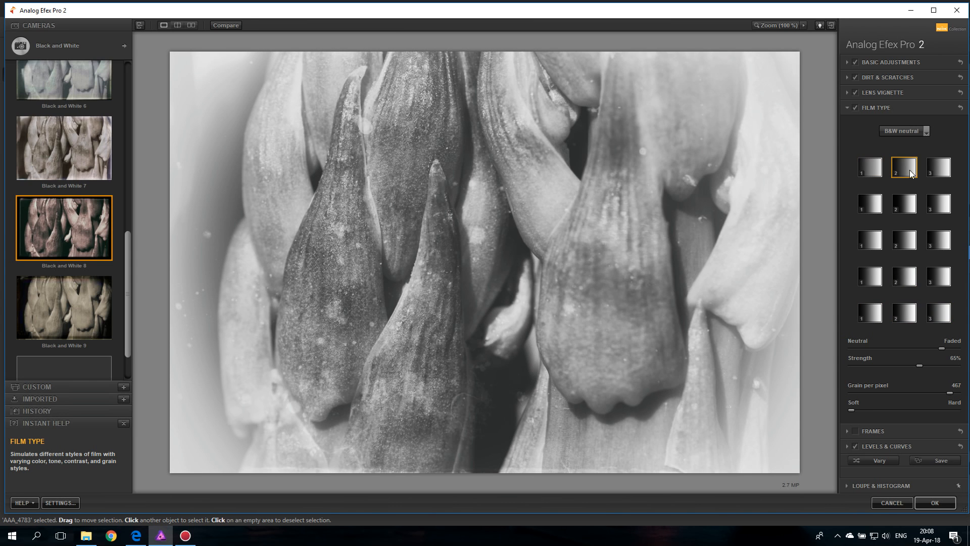
{"action": "left_click", "coordinate": [877, 171]}
- Shift the film's fading slightly towards Neutral and set the film Strength to 10%
{"action": "mouse_move", "coordinate": [943, 348]}
{"action": "left_mouse_down"}
{"action": "mouse_move", "coordinate": [853, 347]}
{"action": "mouse_move", "coordinate": [941, 348]}
{"action": "left_mouse_up"}
{"action": "mouse_move", "coordinate": [918, 366]}
{"action": "left_mouse_down"}
{"action": "mouse_move", "coordinate": [851, 363]}
{"action": "mouse_move", "coordinate": [938, 364]}
{"action": "mouse_move", "coordinate": [893, 362]}
{"action": "mouse_move", "coordinate": [908, 363]}
{"action": "left_mouse_up"}
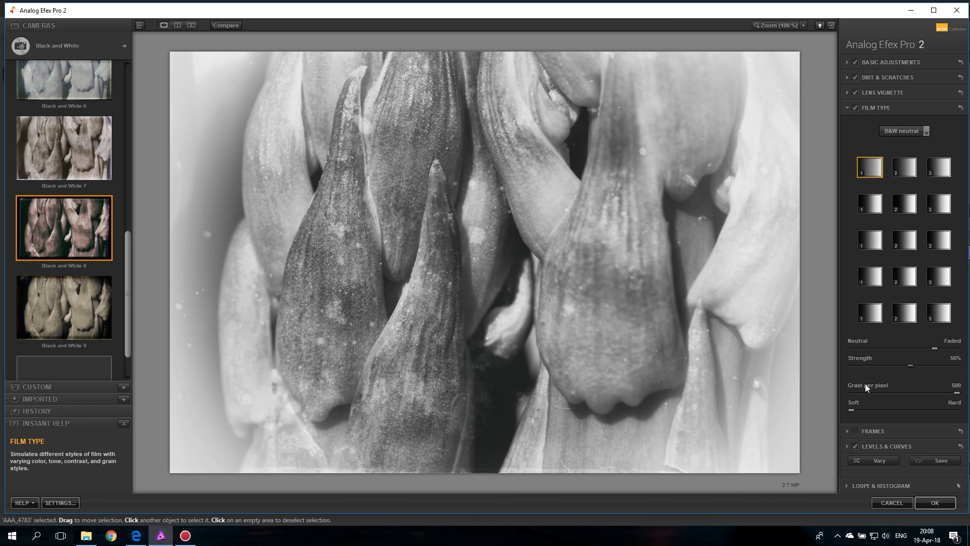
{"action": "left_click_drag", "start_coordinate": [913, 365], "coordinate": [862, 365]}
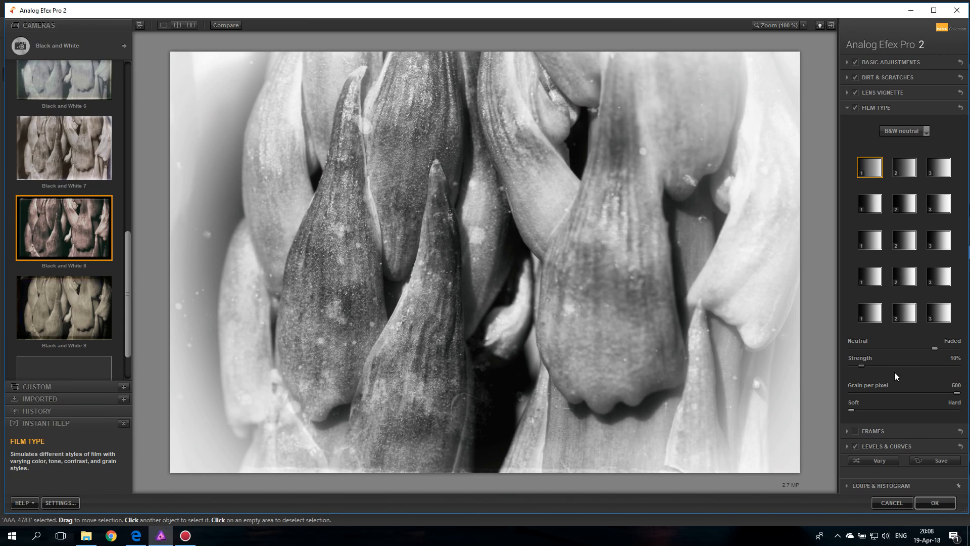
- Try the film's Grain per pixel at its extremes of 1 and 500
{"action": "left_click_drag", "start_coordinate": [957, 393], "coordinate": [839, 390]}
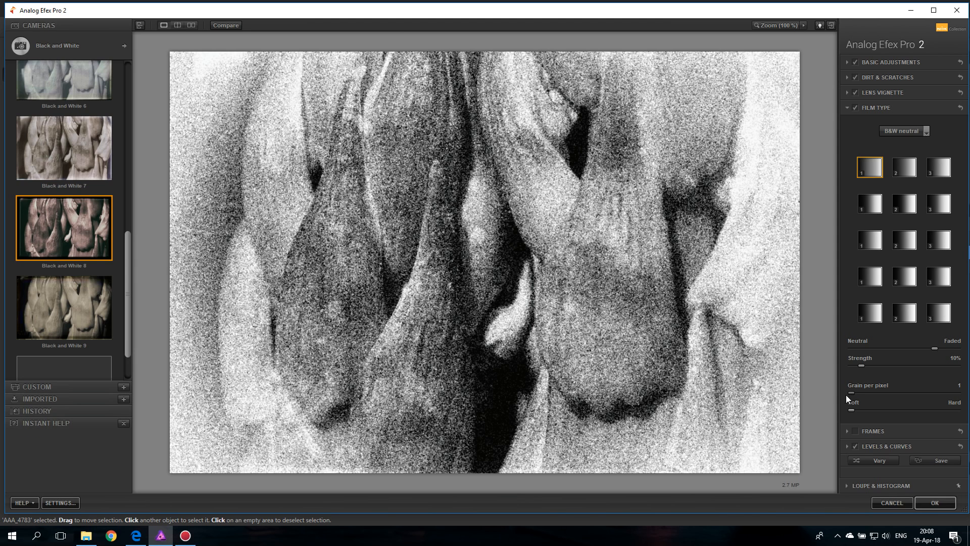
{"action": "left_click_drag", "start_coordinate": [852, 392], "coordinate": [959, 393]}
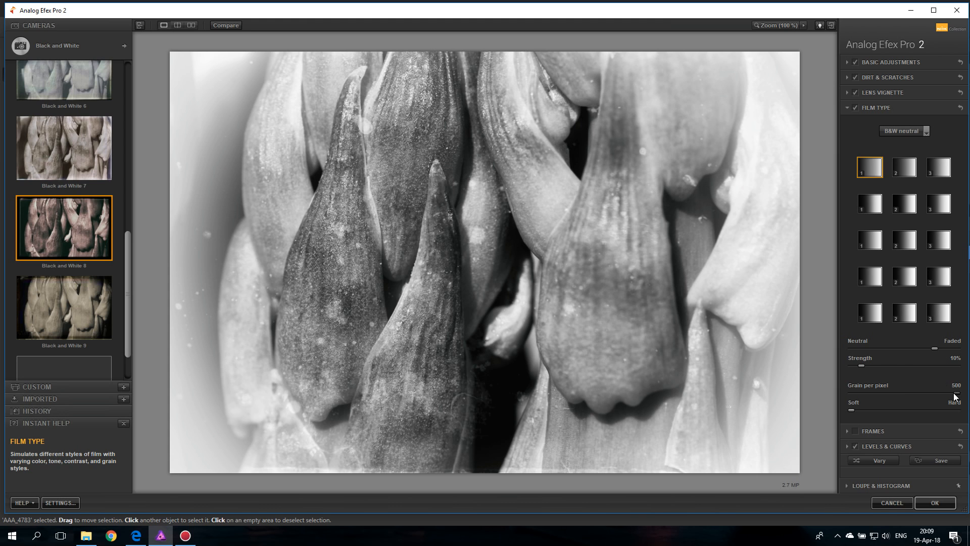
{"action": "left_click_drag", "start_coordinate": [916, 391], "coordinate": [909, 390]}
{"action": "left_click_drag", "start_coordinate": [926, 393], "coordinate": [844, 393]}
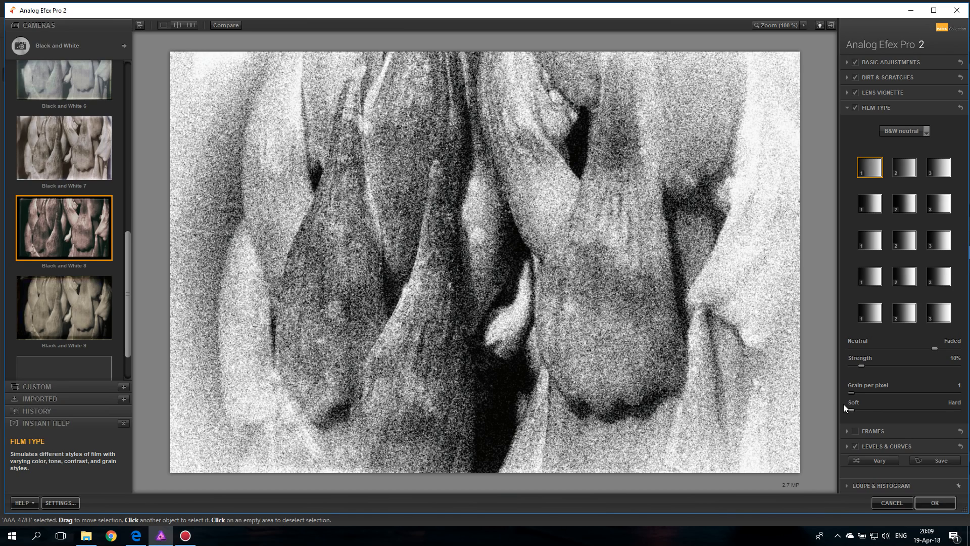
- Set Grain per pixel to 357 and the grain hardness about midway between Soft and Hard, then collapse the Film Type settings
{"action": "left_click_drag", "start_coordinate": [849, 411], "coordinate": [925, 411]}
{"action": "left_click_drag", "start_coordinate": [854, 392], "coordinate": [929, 392]}
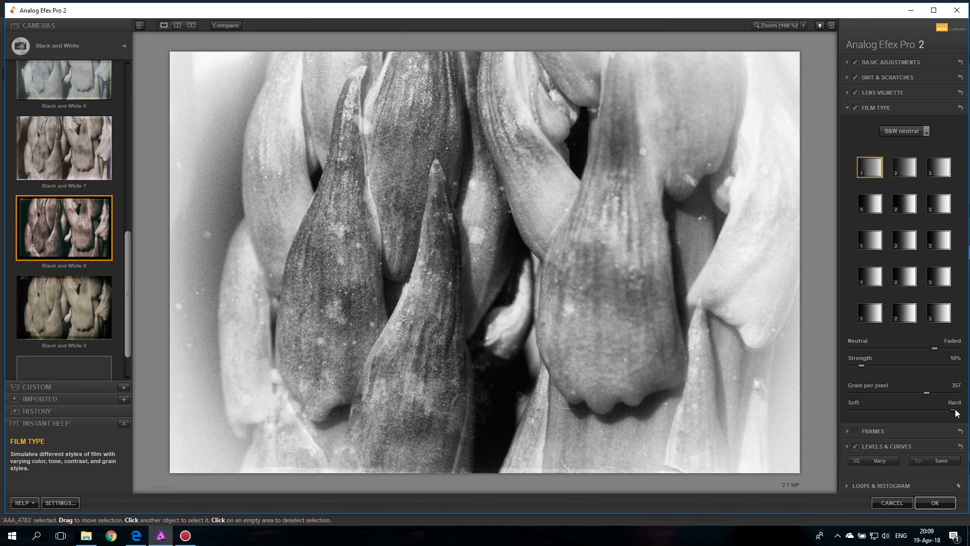
{"action": "left_click_drag", "start_coordinate": [954, 411], "coordinate": [897, 419]}
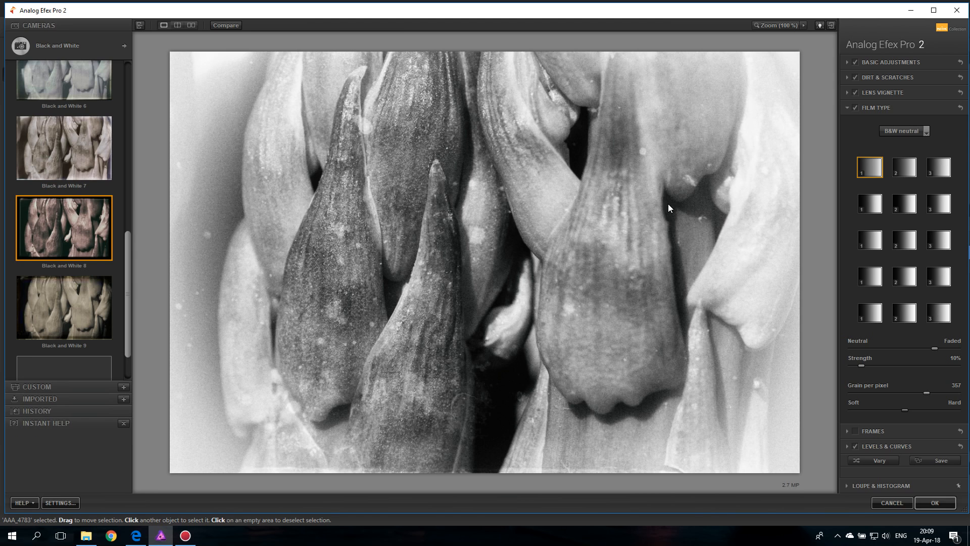
{"action": "left_click", "coordinate": [847, 109]}
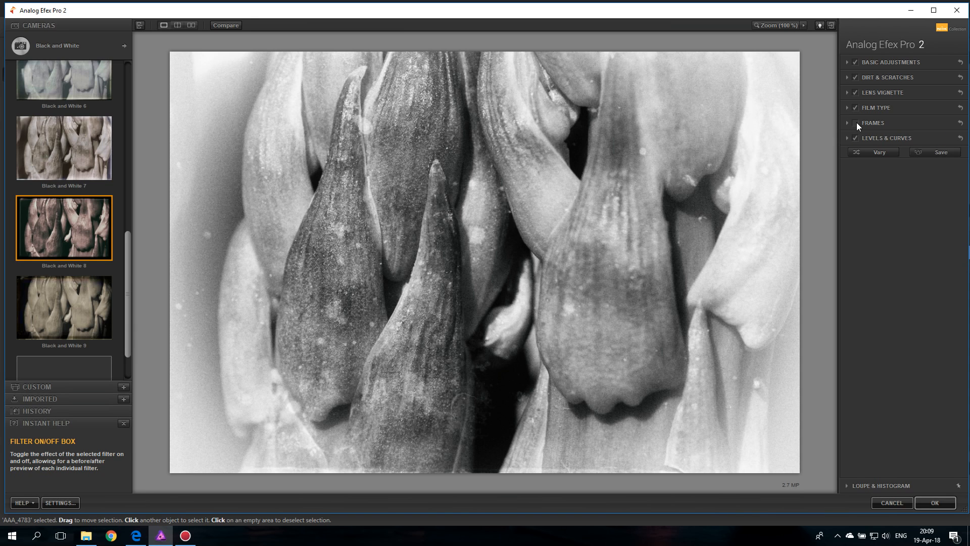
- Enable the Frames filter and try the first frame of the Film strip category
{"action": "left_click", "coordinate": [856, 123]}
{"action": "left_click", "coordinate": [847, 123]}
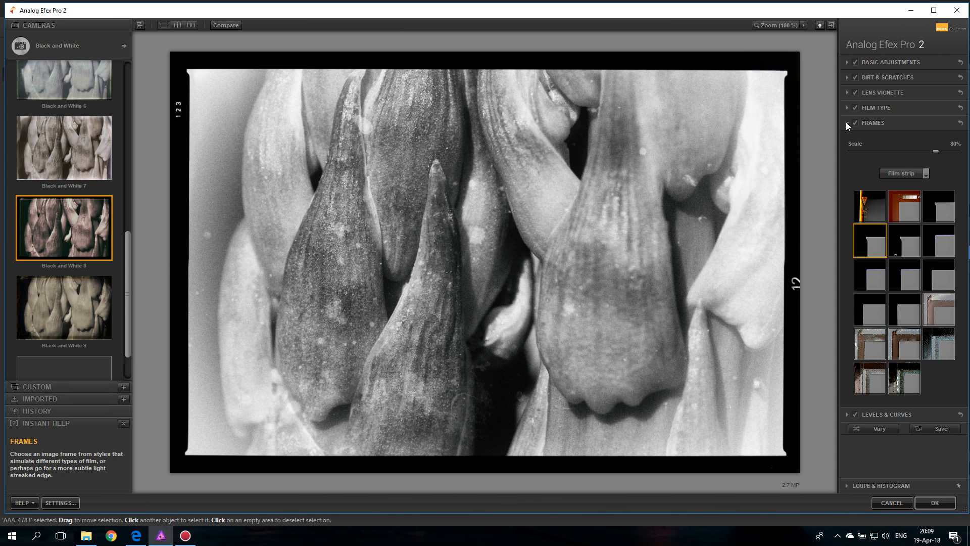
{"action": "left_click", "coordinate": [896, 173]}
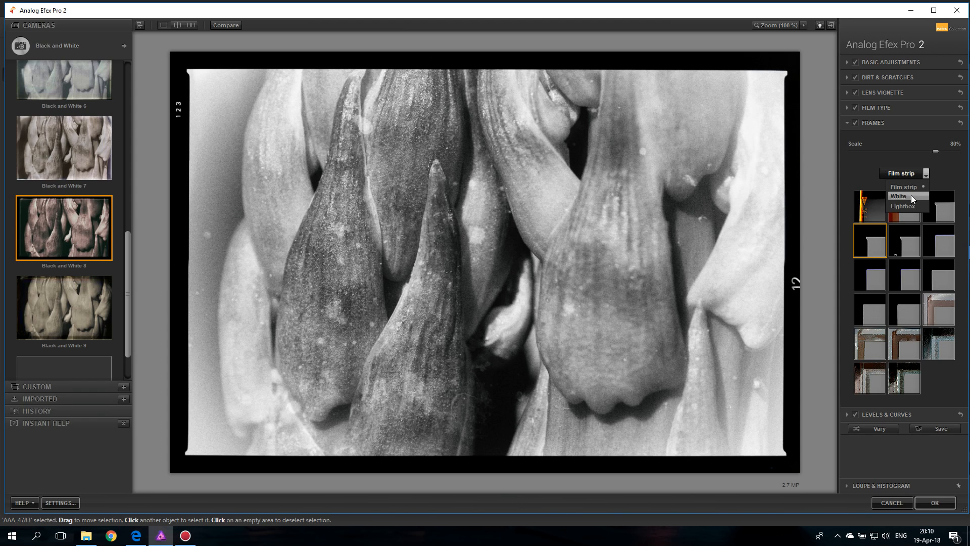
{"action": "left_click", "coordinate": [908, 186]}
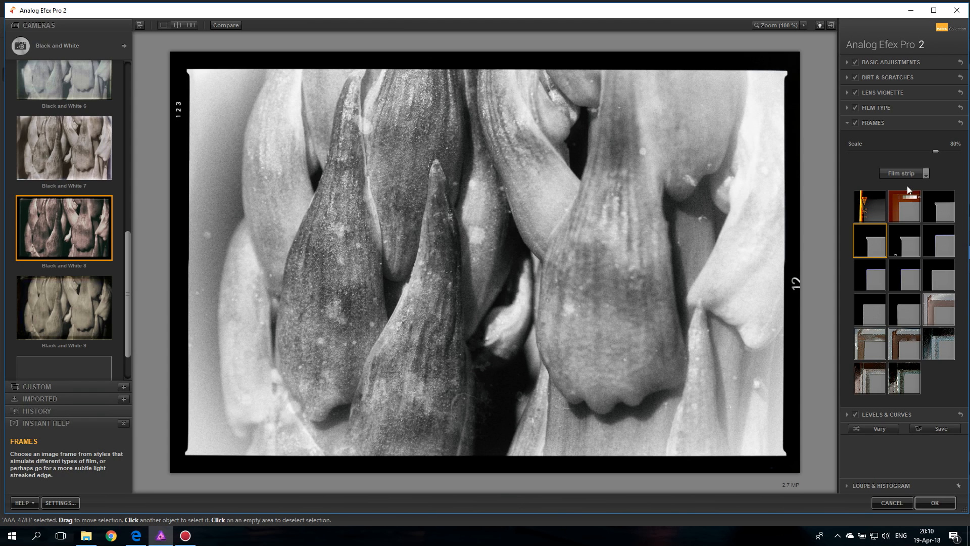
{"action": "left_click", "coordinate": [875, 207]}
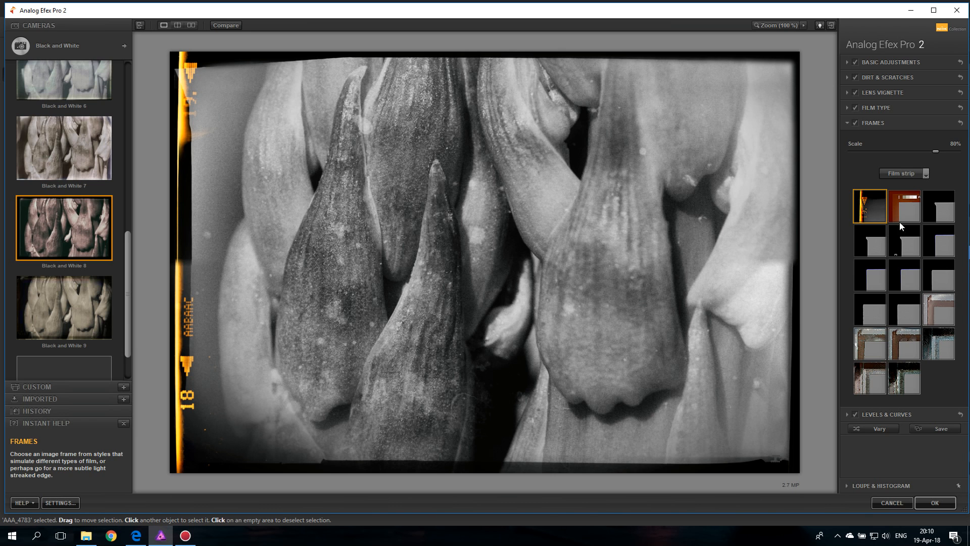
- Try the middle Film strip frame of the fifth row with its Scale at 100% and at 20%
{"action": "left_click", "coordinate": [905, 349]}
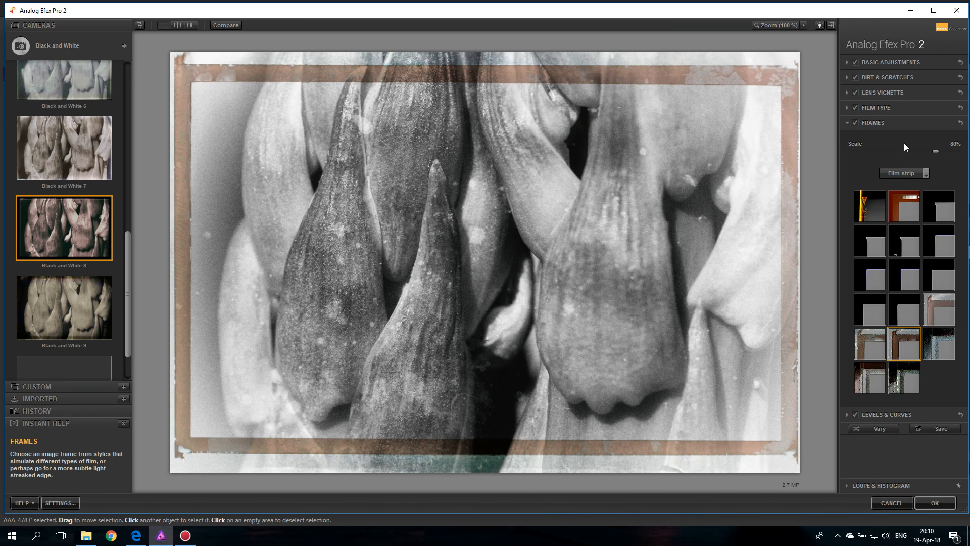
{"action": "left_click_drag", "start_coordinate": [937, 151], "coordinate": [963, 151]}
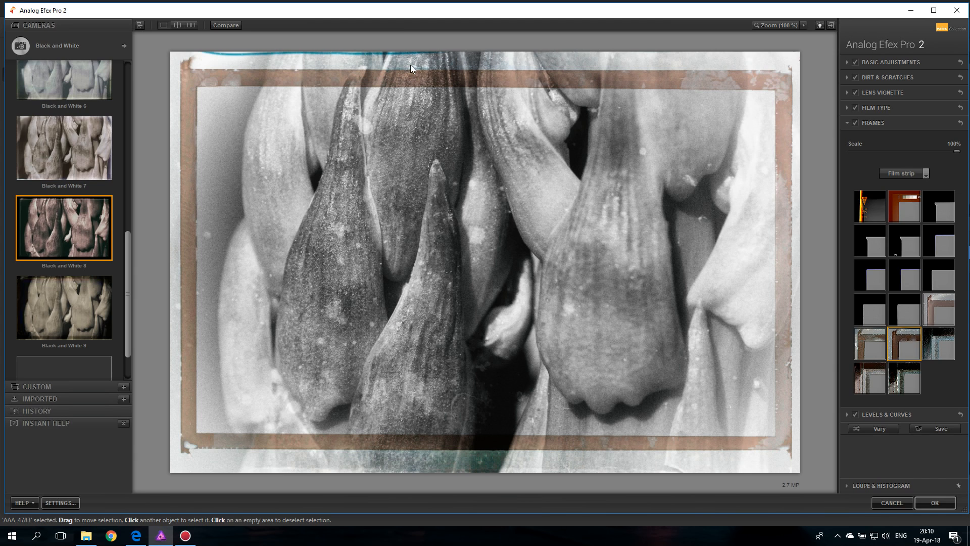
{"action": "left_click_drag", "start_coordinate": [958, 152], "coordinate": [874, 159]}
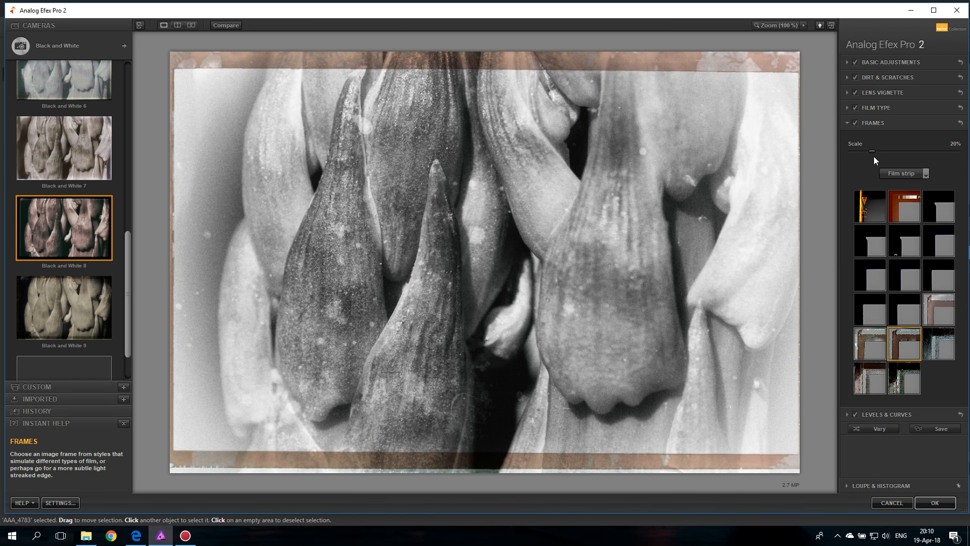
- Switch the frame category to White, apply its first frame, and set the Scale to 100%
{"action": "left_click", "coordinate": [910, 172]}
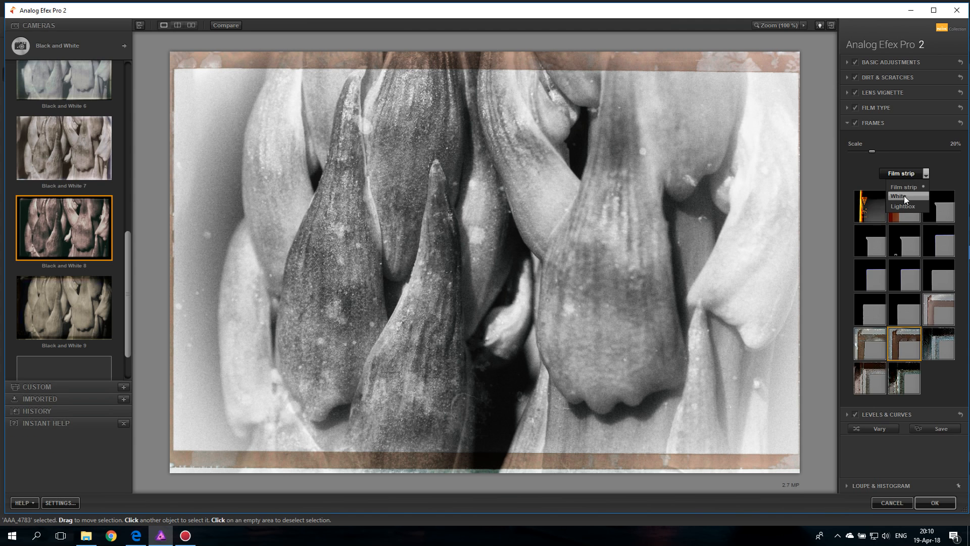
{"action": "left_click", "coordinate": [905, 195]}
{"action": "left_click", "coordinate": [870, 208]}
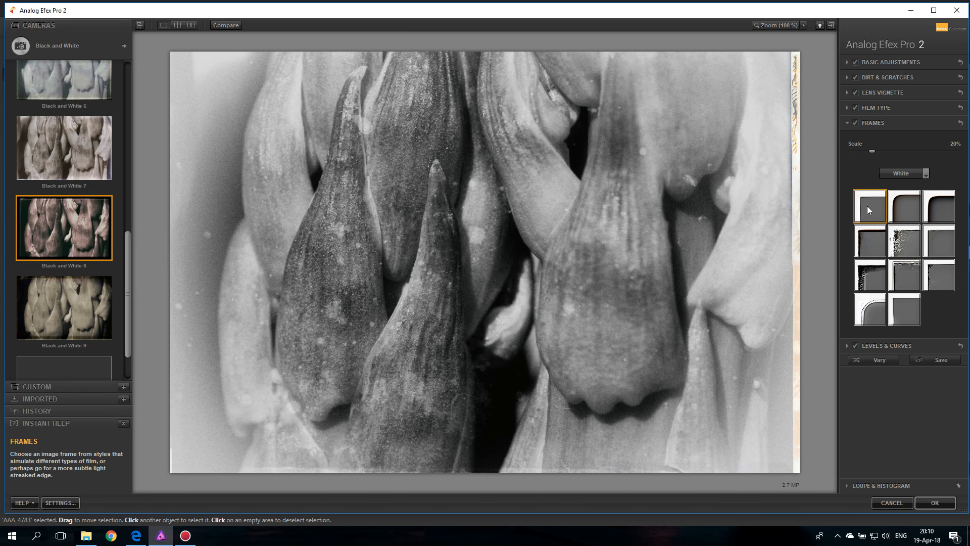
{"action": "left_click_drag", "start_coordinate": [941, 149], "coordinate": [965, 150]}
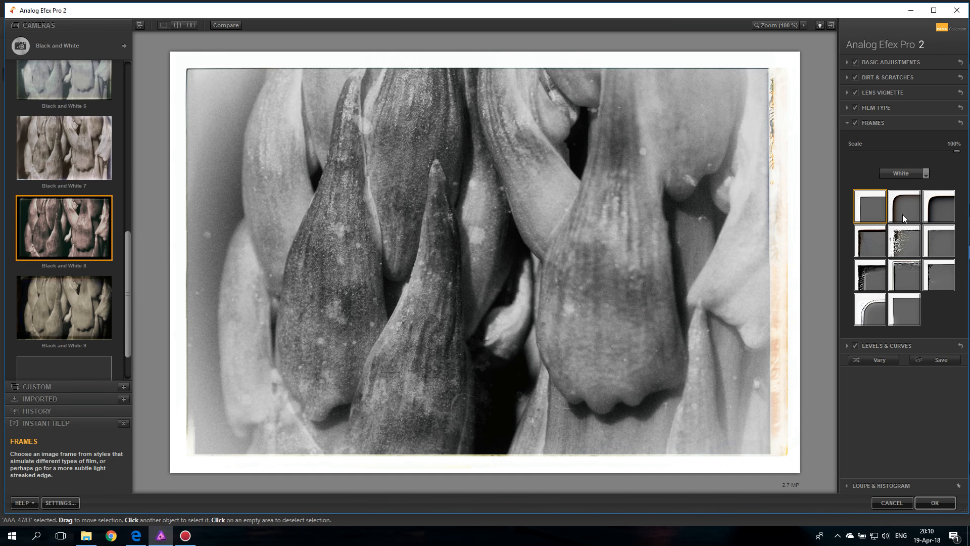
- Try the middle frame of the second row and the first frame of the fourth row in the White category
{"action": "left_click", "coordinate": [904, 243]}
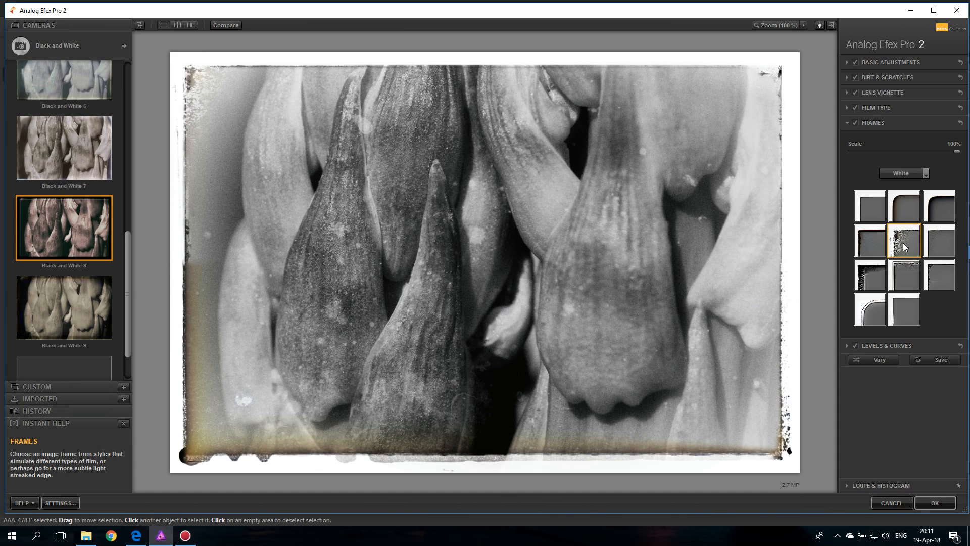
{"action": "left_click", "coordinate": [869, 311]}
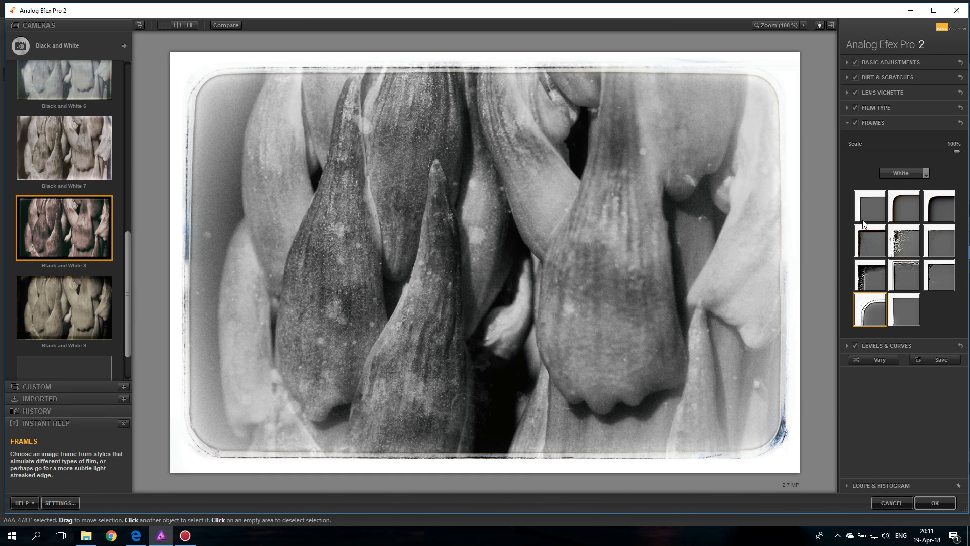
- Switch the frame category to Lightbox and try the first frames of the second and third rows
{"action": "left_click", "coordinate": [908, 173]}
{"action": "left_click", "coordinate": [902, 206]}
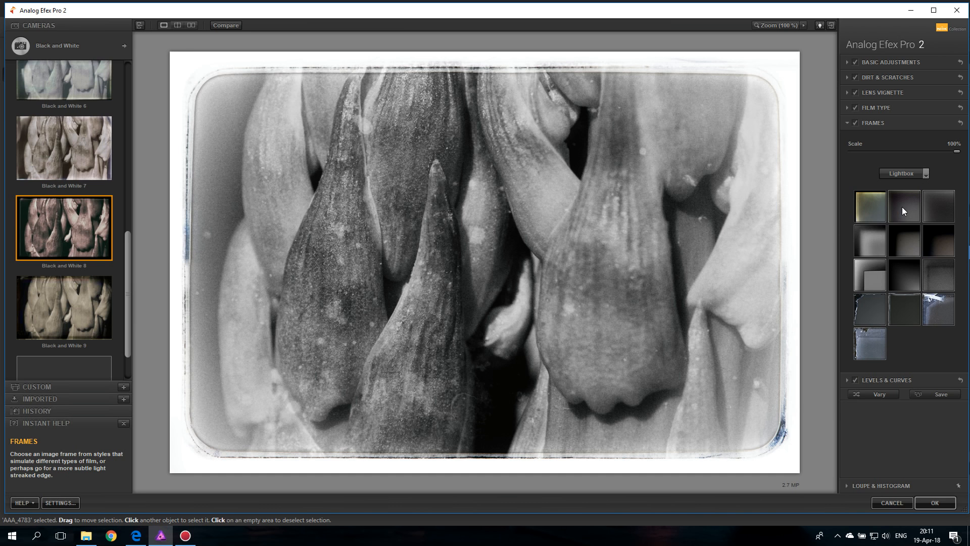
{"action": "left_click", "coordinate": [877, 246]}
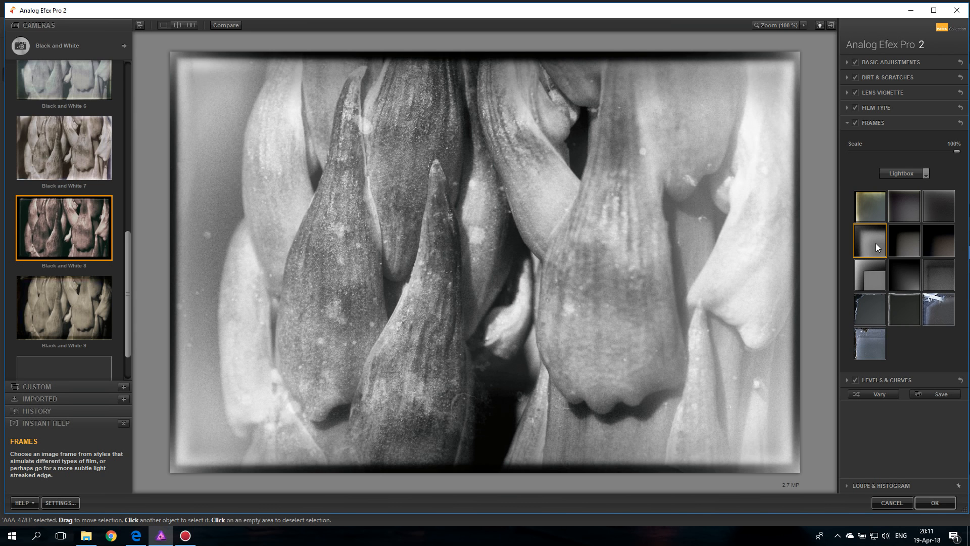
{"action": "left_click", "coordinate": [880, 281]}
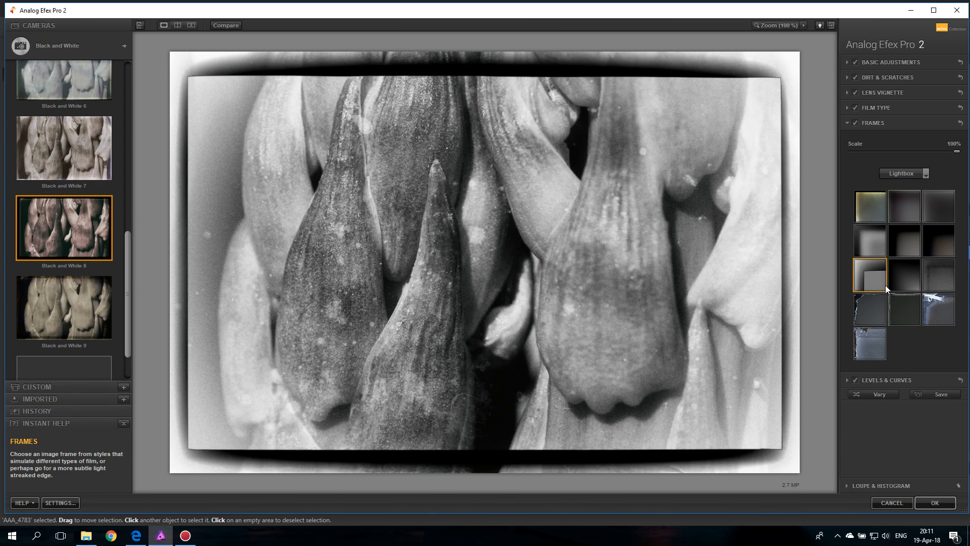
- Disable the Frames filter and collapse its settings
{"action": "mouse_move", "coordinate": [958, 152]}
{"action": "left_mouse_down"}
{"action": "mouse_move", "coordinate": [876, 151]}
{"action": "mouse_move", "coordinate": [955, 152]}
{"action": "left_mouse_up"}
{"action": "left_click", "coordinate": [855, 123]}
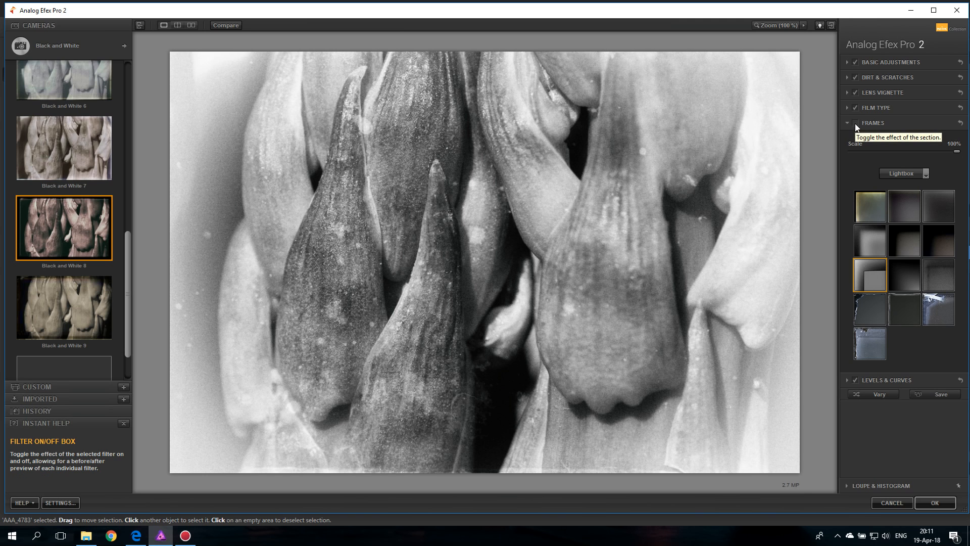
{"action": "left_click", "coordinate": [847, 124]}
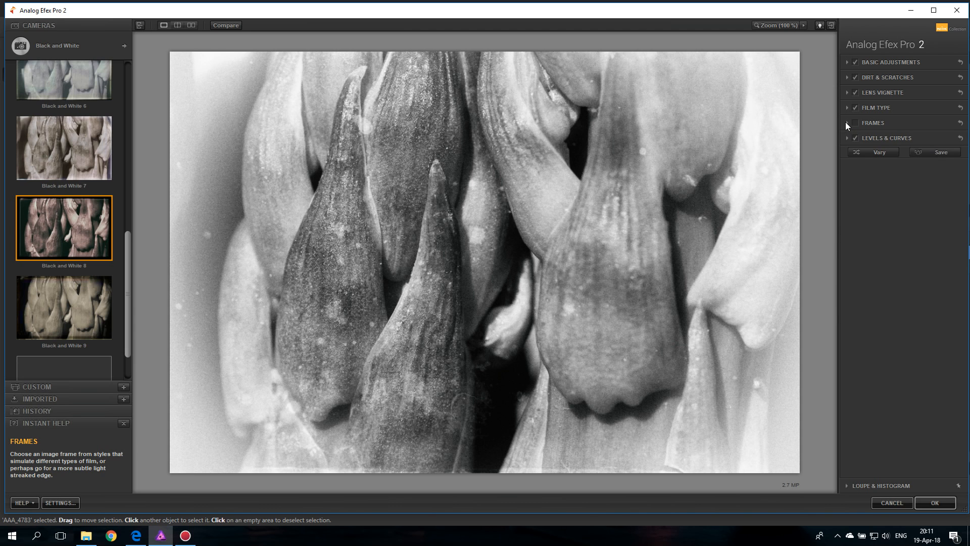
- Add a point near the centre of the RGB curve in Levels & Curves and try moving its end points
{"action": "left_click", "coordinate": [847, 137]}
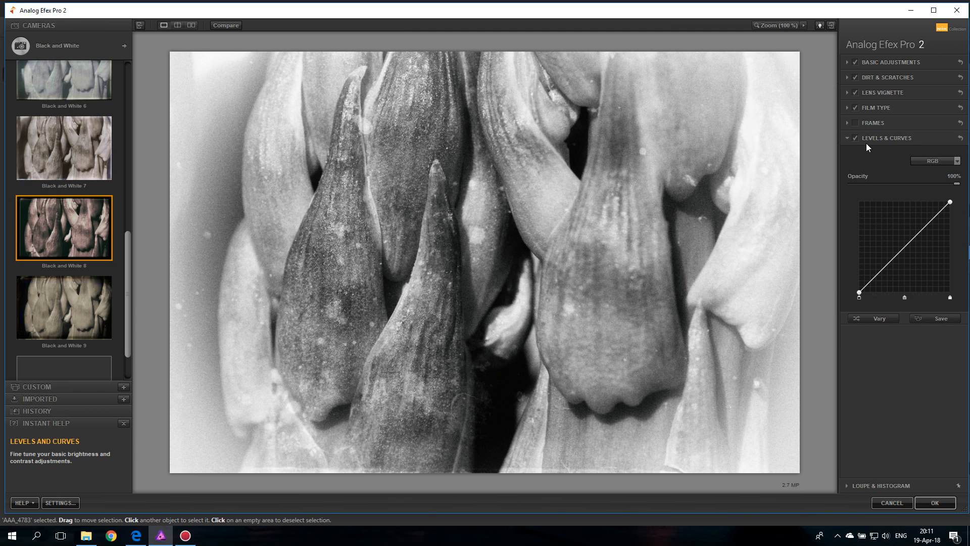
{"action": "mouse_move", "coordinate": [912, 242]}
{"action": "left_mouse_down"}
{"action": "mouse_move", "coordinate": [902, 230]}
{"action": "mouse_move", "coordinate": [920, 251]}
{"action": "mouse_move", "coordinate": [898, 220]}
{"action": "mouse_move", "coordinate": [910, 244]}
{"action": "left_mouse_up"}
{"action": "mouse_move", "coordinate": [950, 202]}
{"action": "left_mouse_down"}
{"action": "mouse_move", "coordinate": [930, 199]}
{"action": "mouse_move", "coordinate": [950, 201]}
{"action": "left_mouse_up"}
{"action": "mouse_move", "coordinate": [860, 292]}
{"action": "left_mouse_down"}
{"action": "mouse_move", "coordinate": [888, 296]}
{"action": "mouse_move", "coordinate": [862, 297]}
{"action": "left_mouse_up"}
{"action": "mouse_move", "coordinate": [950, 202]}
{"action": "left_mouse_down"}
{"action": "mouse_move", "coordinate": [929, 201]}
{"action": "mouse_move", "coordinate": [950, 202]}
{"action": "left_mouse_up"}
- Set the Levels & Curves channel to Luminosity and add a point slightly above the middle of its curve
{"action": "left_click", "coordinate": [934, 161]}
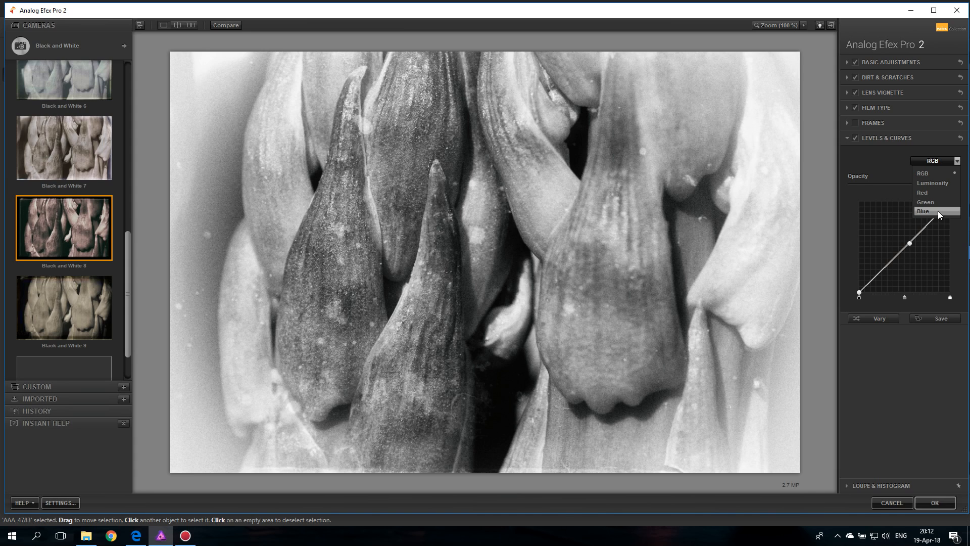
{"action": "left_click", "coordinate": [939, 183]}
{"action": "mouse_move", "coordinate": [905, 244]}
{"action": "left_mouse_down"}
{"action": "mouse_move", "coordinate": [891, 226]}
{"action": "mouse_move", "coordinate": [927, 263]}
{"action": "mouse_move", "coordinate": [904, 234]}
{"action": "mouse_move", "coordinate": [906, 244]}
{"action": "left_mouse_up"}
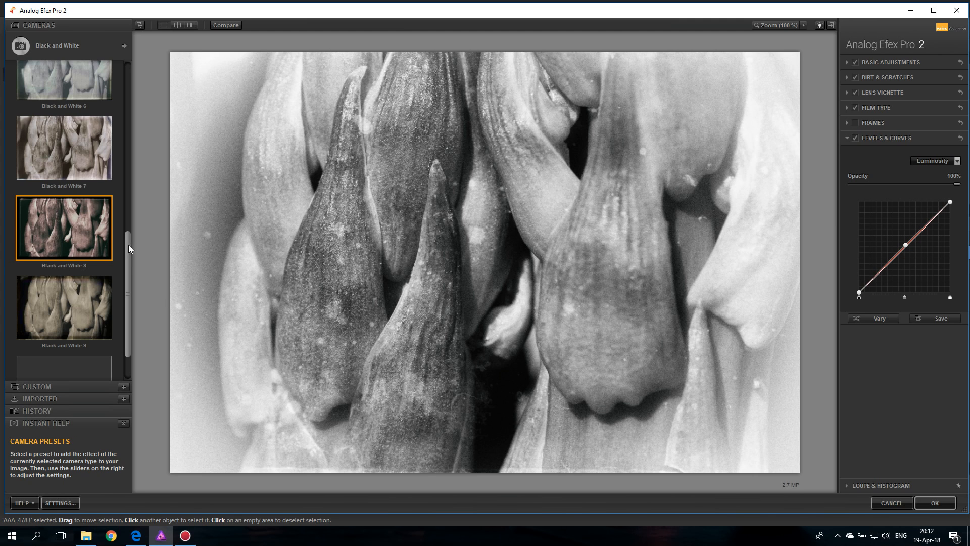
- Try the Black and White 4 camera preset on the photo
{"action": "left_click_drag", "start_coordinate": [128, 244], "coordinate": [126, 108]}
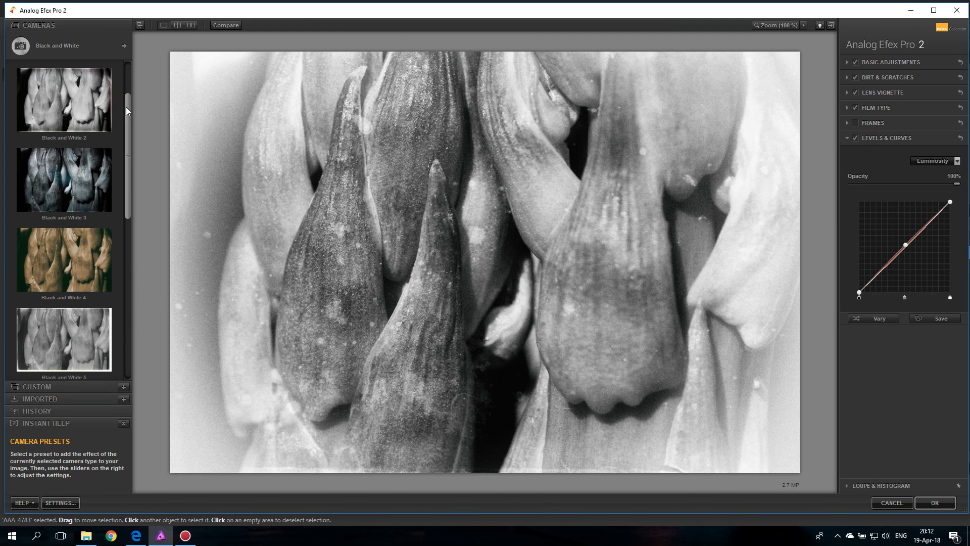
{"action": "left_click", "coordinate": [78, 286]}
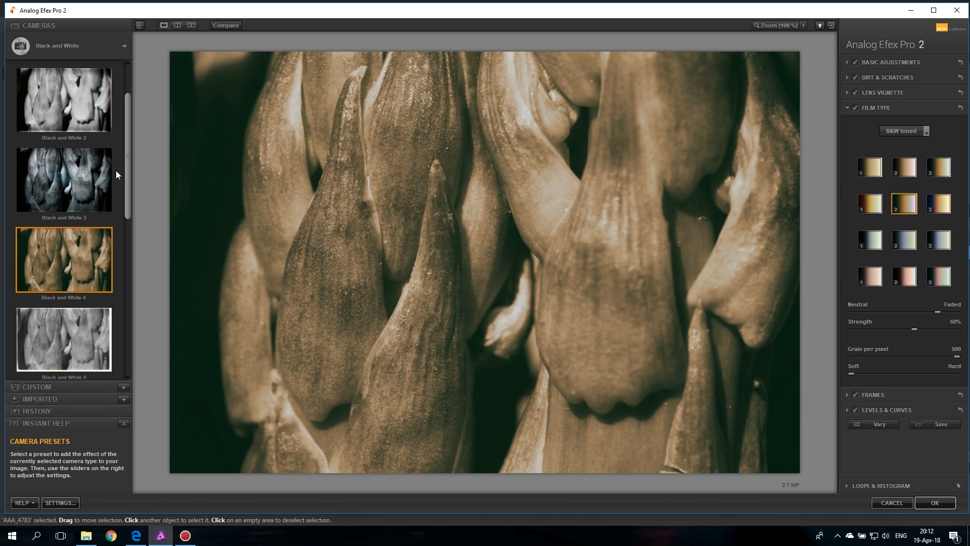
{"action": "mouse_move", "coordinate": [127, 163]}
{"action": "left_mouse_down"}
{"action": "mouse_move", "coordinate": [126, 310]}
{"action": "mouse_move", "coordinate": [138, 240]}
{"action": "mouse_move", "coordinate": [132, 120]}
{"action": "mouse_move", "coordinate": [130, 147]}
{"action": "left_mouse_up"}
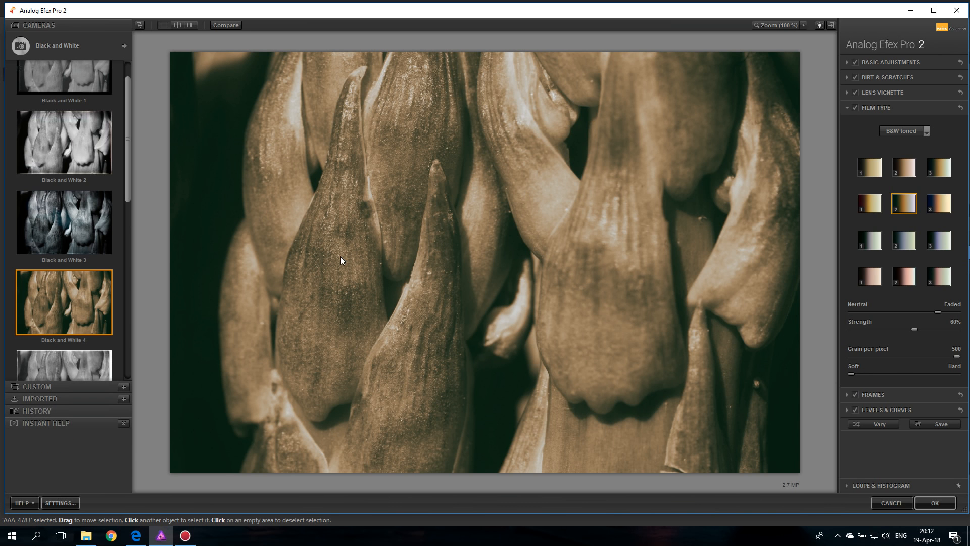
- Cancel the Analog Efex Pro 2 edits and turn on the visibility of the AAA_4918 layer
{"action": "left_click", "coordinate": [892, 503]}
{"action": "left_click", "coordinate": [963, 238]}
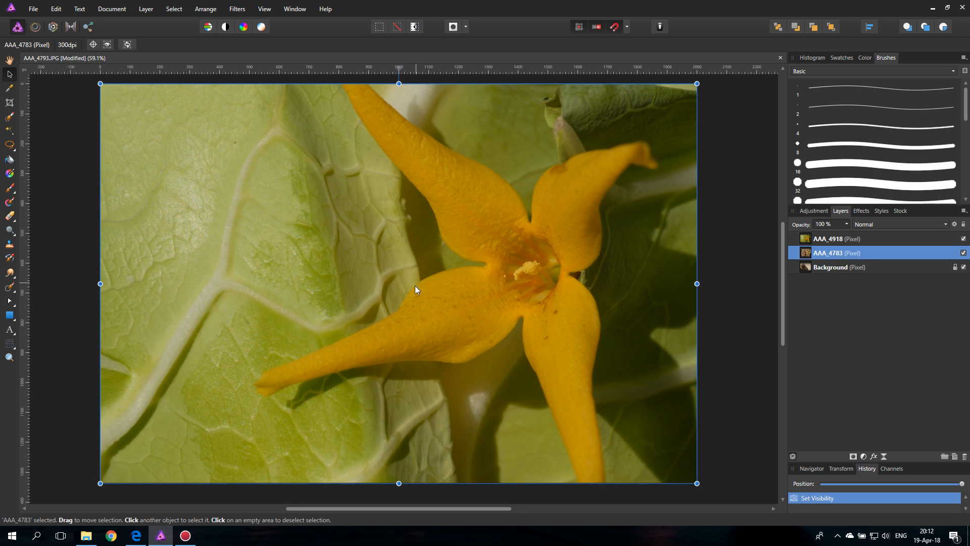
{"action": "left_click", "coordinate": [237, 9]}
{"action": "mouse_move", "coordinate": [265, 127]}
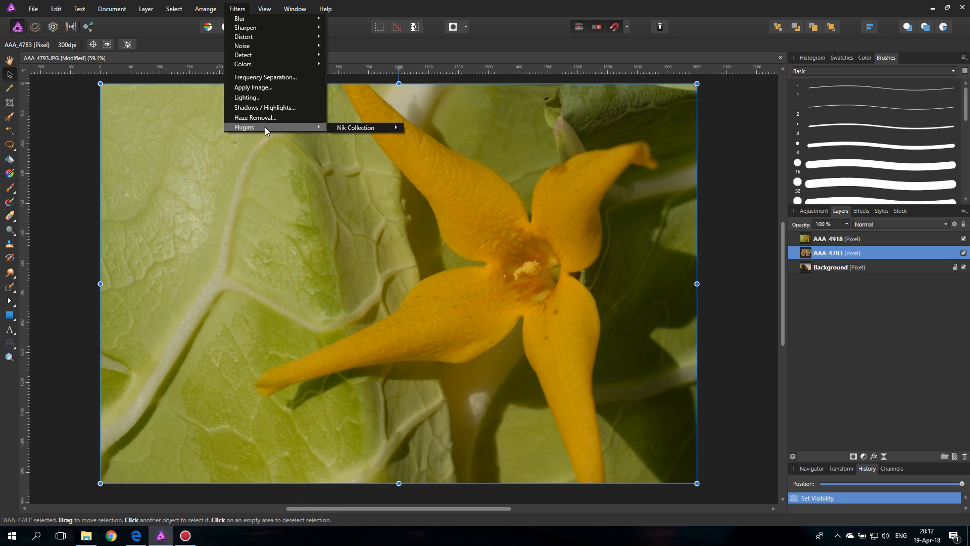
{"action": "mouse_move", "coordinate": [342, 126]}
{"action": "left_click", "coordinate": [430, 126]}
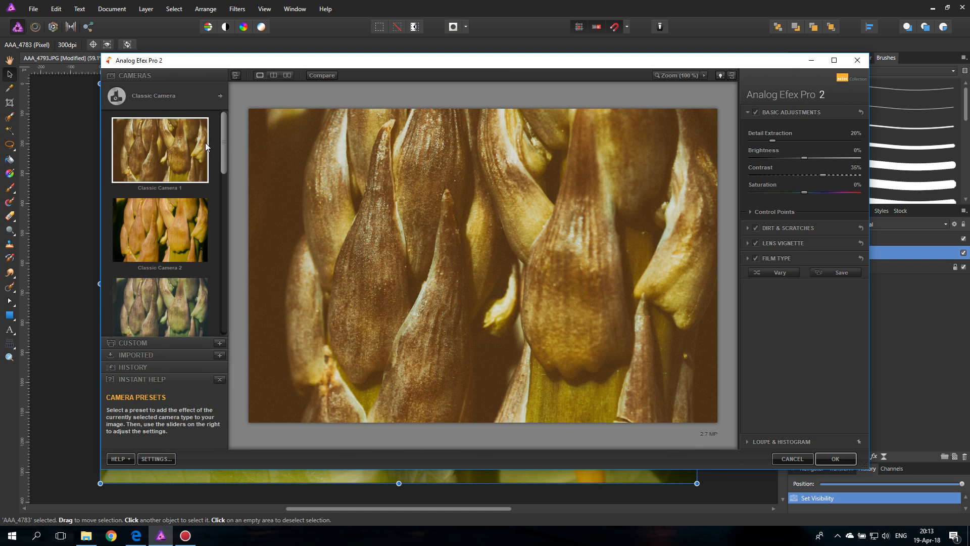
{"action": "left_click", "coordinate": [195, 94]}
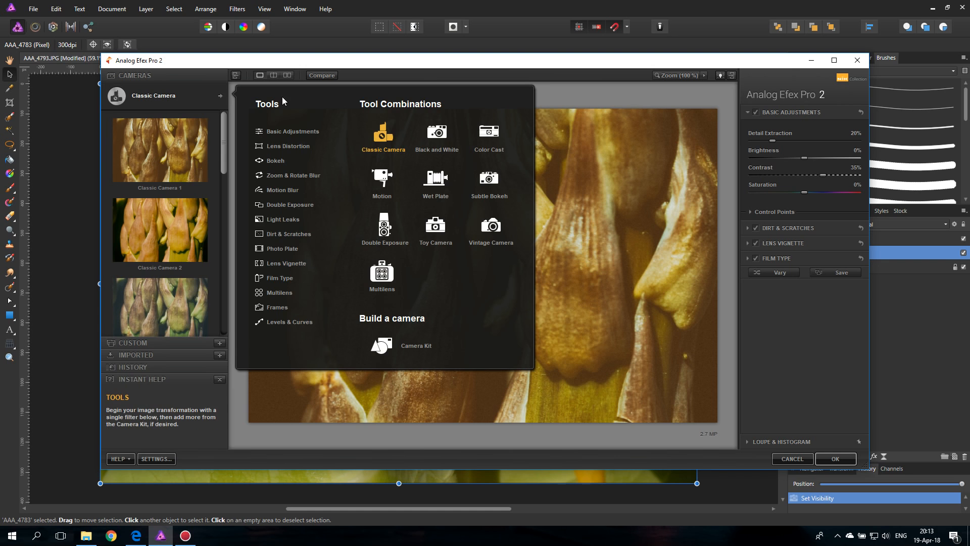
{"action": "left_click", "coordinate": [439, 134]}
{"action": "left_click_drag", "start_coordinate": [224, 168], "coordinate": [229, 244]}
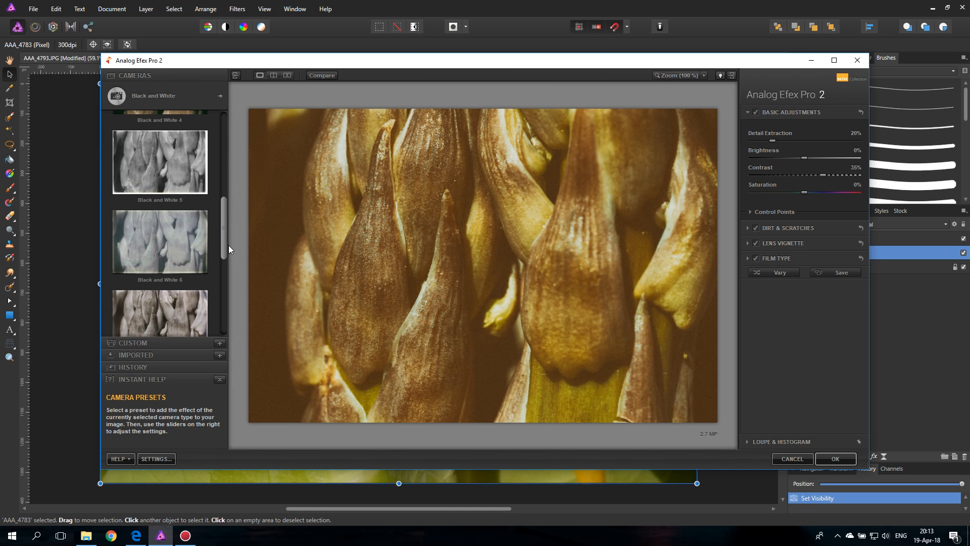
{"action": "left_click", "coordinate": [797, 458]}
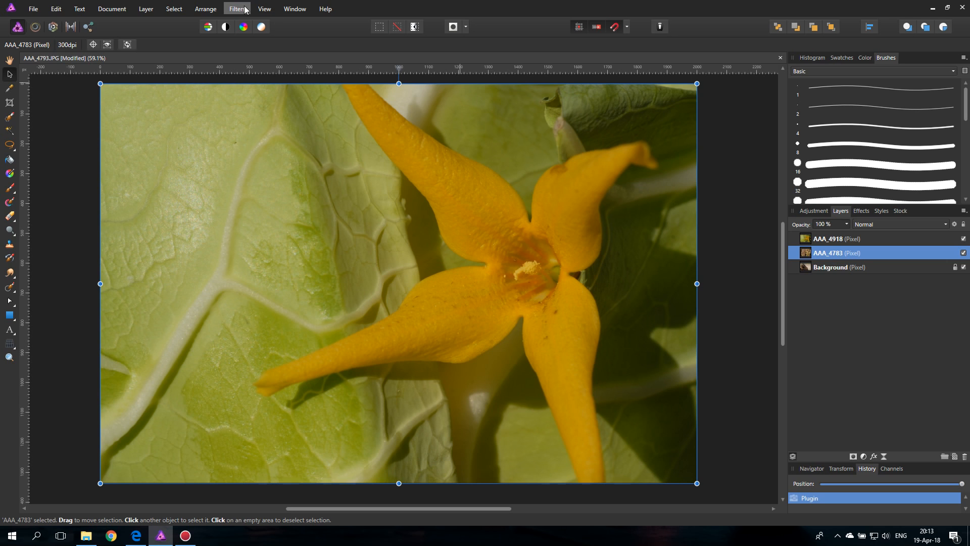
- Select the AAA_4918 layer and launch the Nik Collection's Analog Efex Pro 2 plugin on it
{"action": "left_click", "coordinate": [831, 242]}
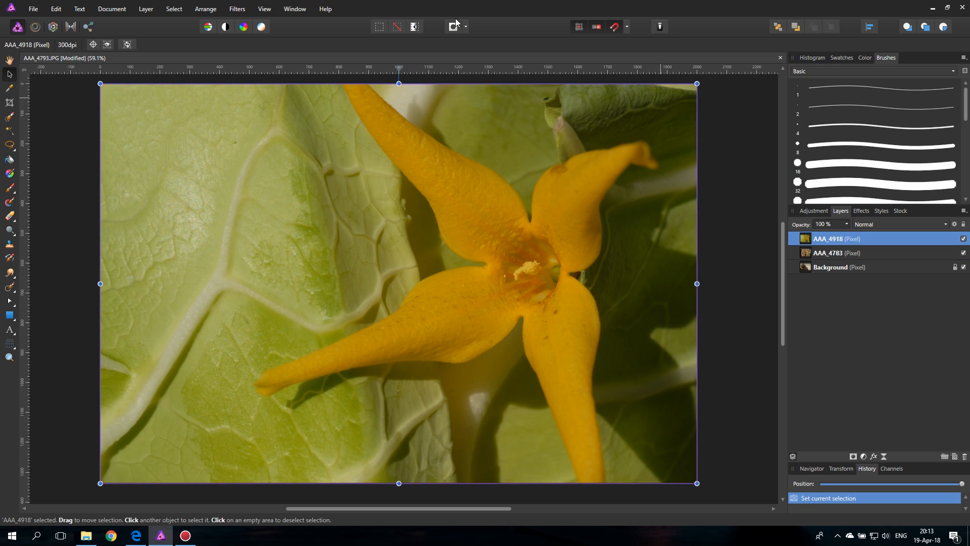
{"action": "left_click", "coordinate": [263, 8]}
{"action": "mouse_move", "coordinate": [230, 7]}
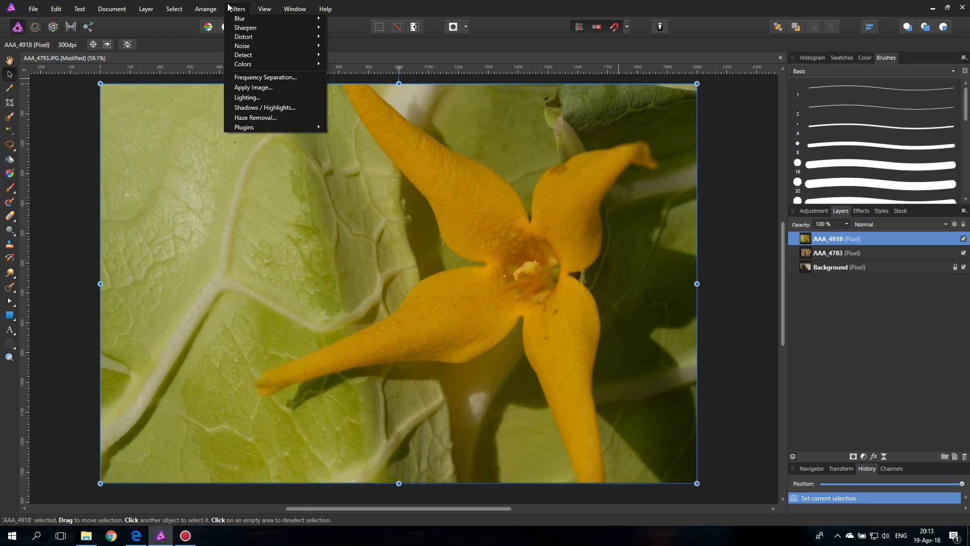
{"action": "mouse_move", "coordinate": [263, 126]}
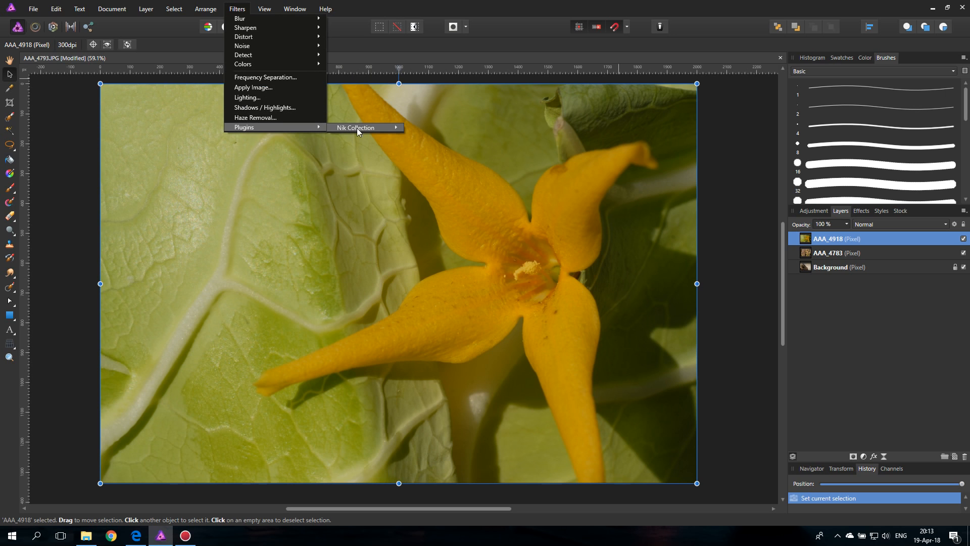
{"action": "mouse_move", "coordinate": [357, 129]}
{"action": "left_click", "coordinate": [426, 132]}
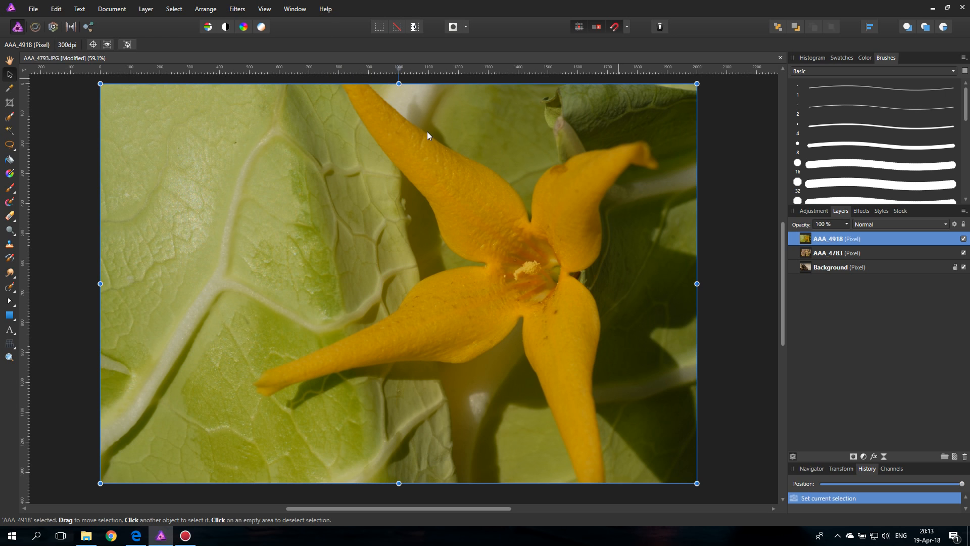